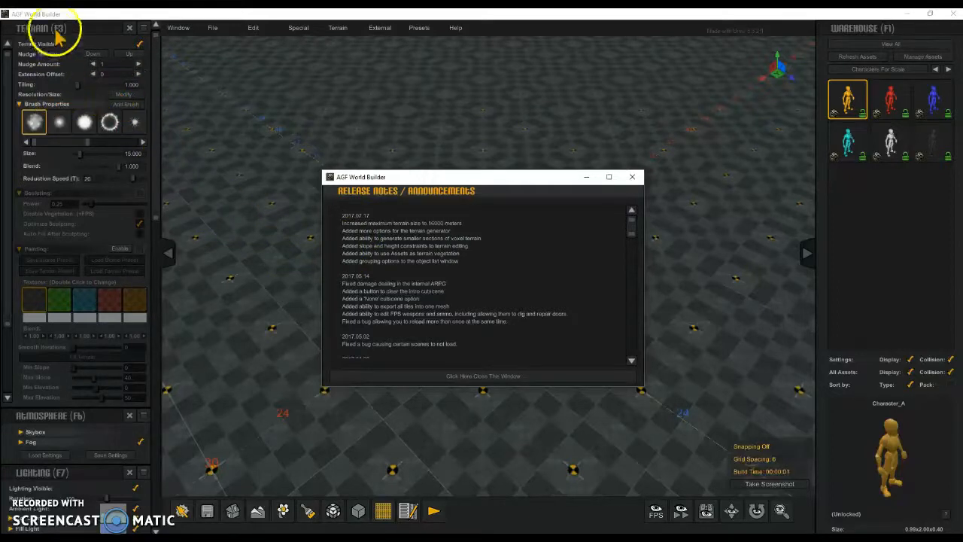
pyautogui.click(119, 95)
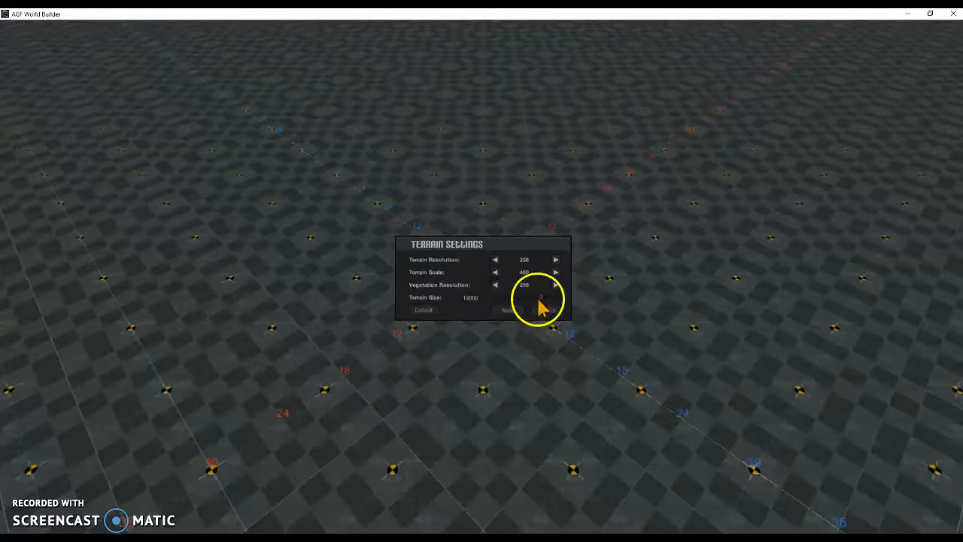
pyautogui.moveTo(510, 298); pyautogui.dragTo(534, 299)
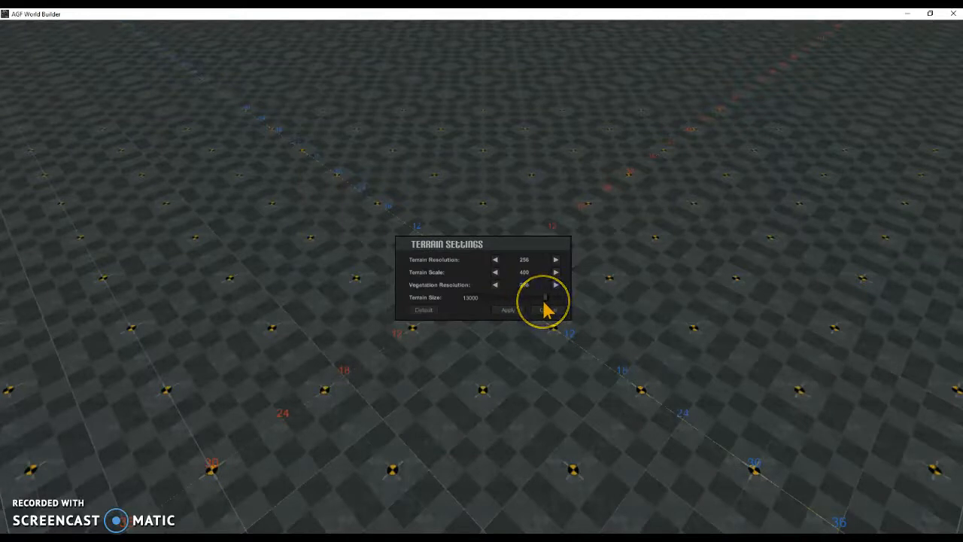
pyautogui.moveTo(543, 304); pyautogui.dragTo(503, 299)
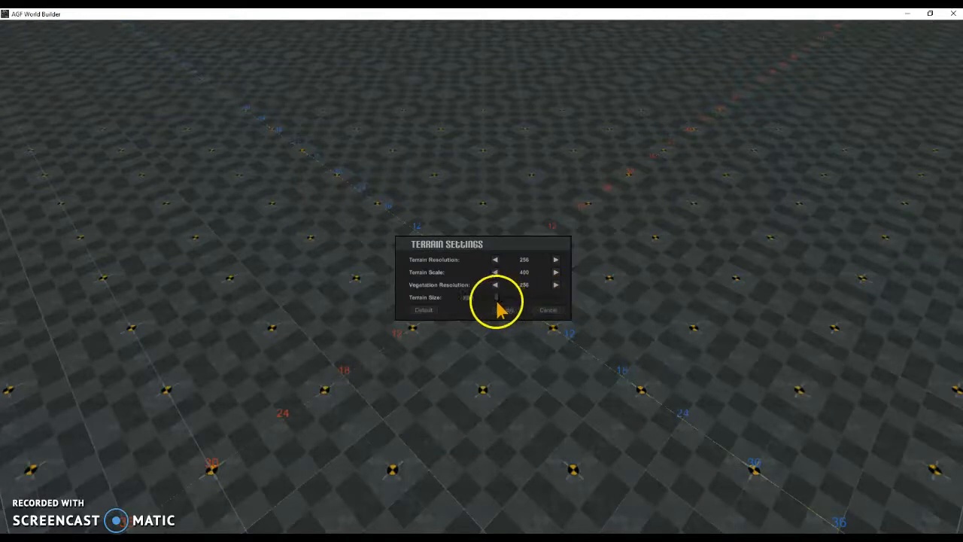
pyautogui.click(536, 310)
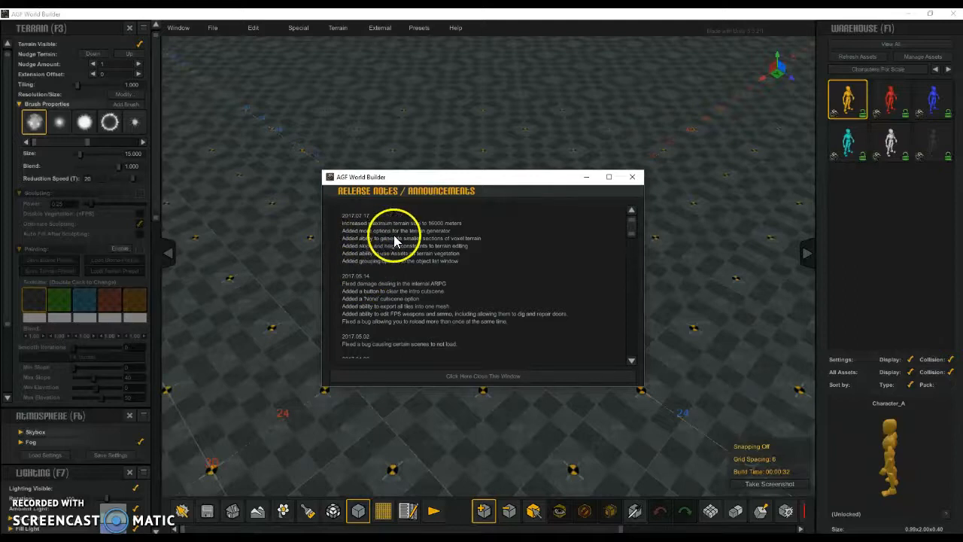
# Open the Terrain Generator and move its window over the empty area of the viewport.
pyautogui.click(178, 33)
pyautogui.click(212, 30)
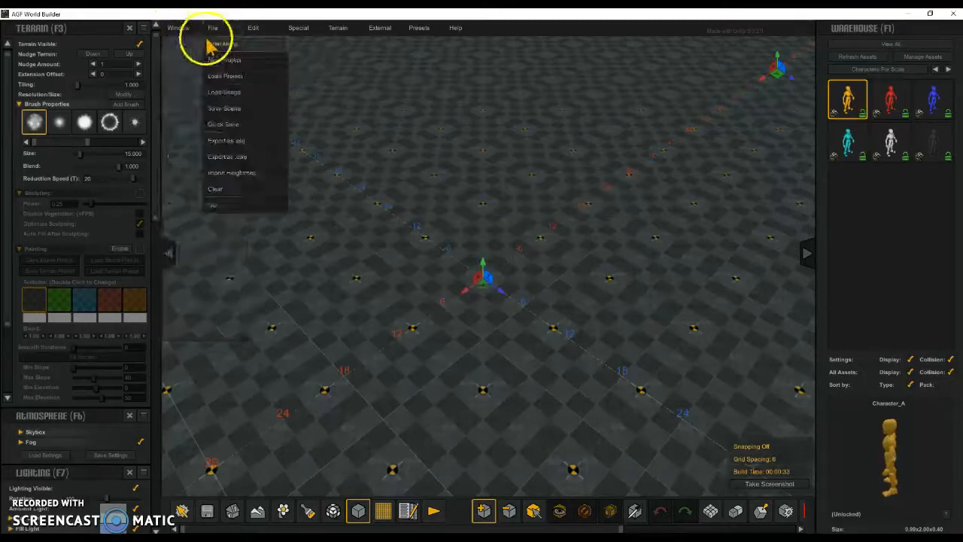
pyautogui.click(178, 28)
pyautogui.click(263, 75)
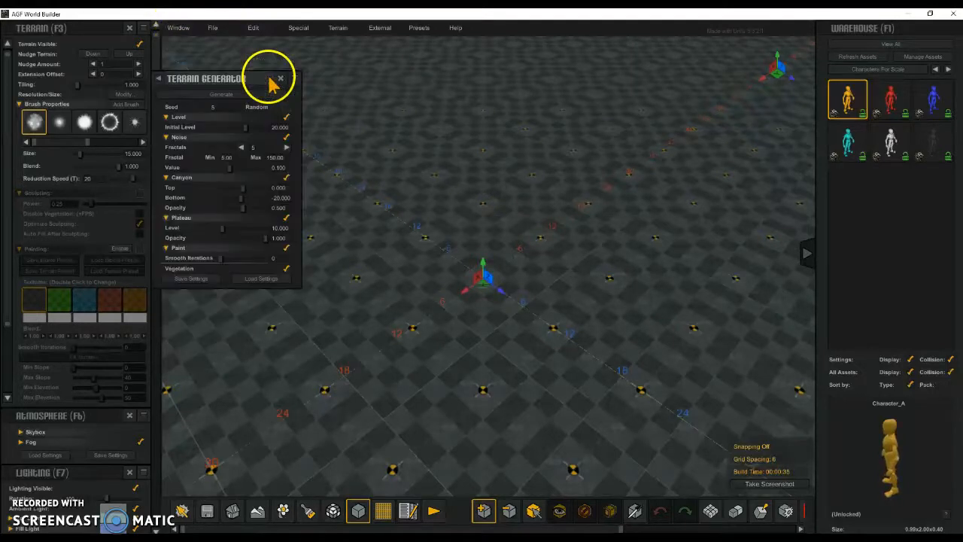
pyautogui.moveTo(238, 84); pyautogui.dragTo(611, 88)
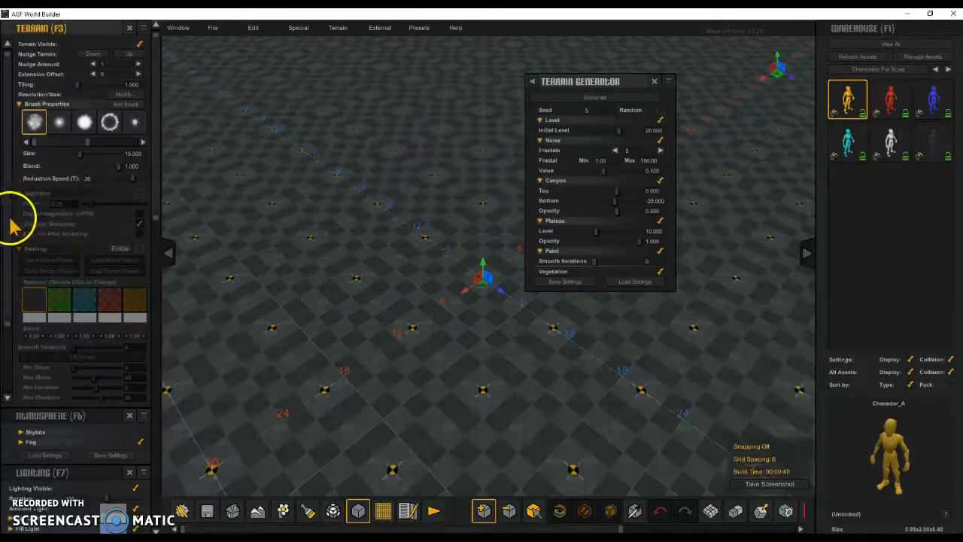
# Enable terrain painting, and check the release notes on slope and height constraints before minimizing them.
pyautogui.scroll(-3, 16, 229)
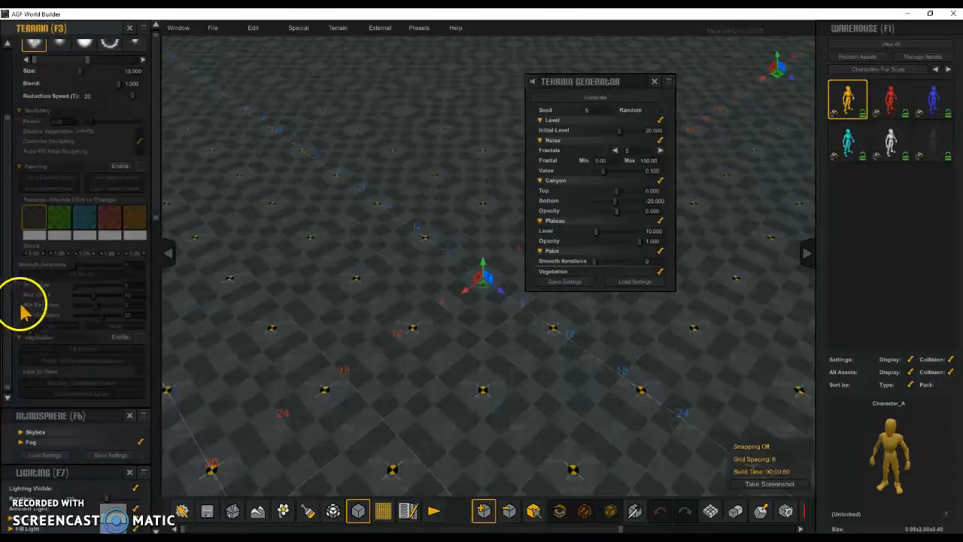
pyautogui.click(119, 165)
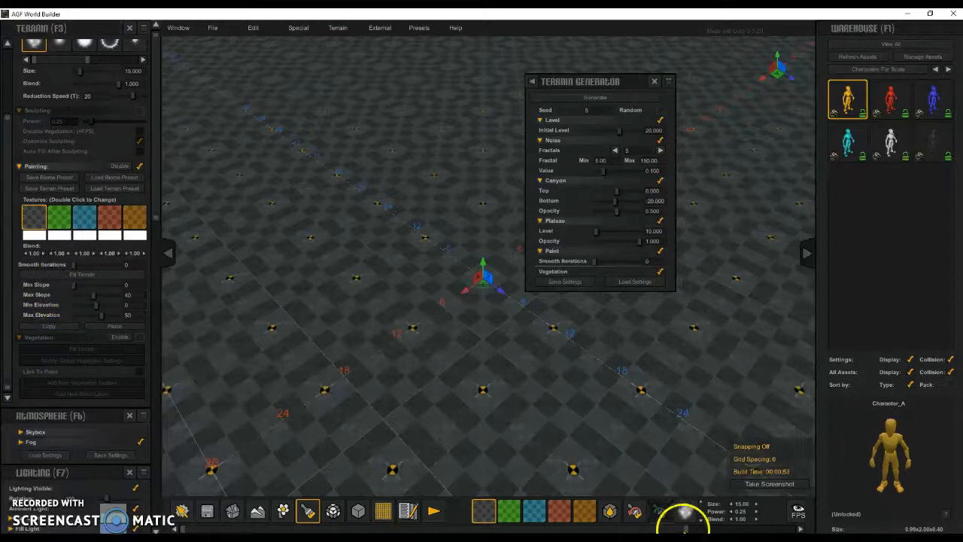
pyautogui.click(683, 537)
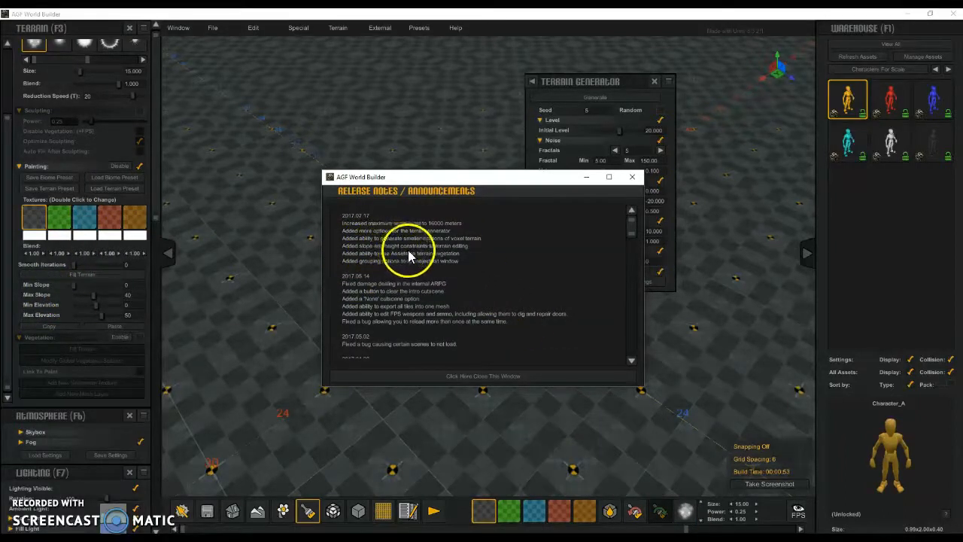
pyautogui.click(588, 179)
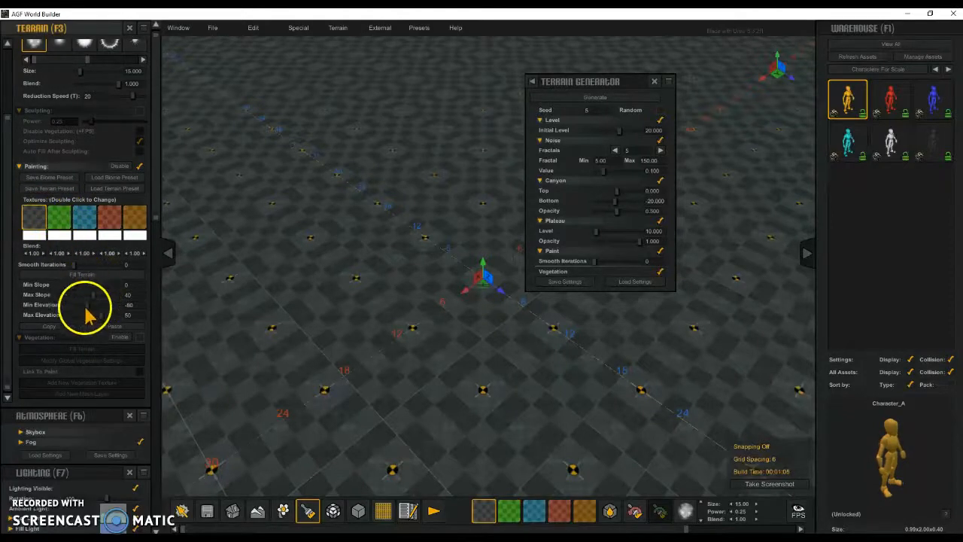
# Set the green checker texture's elevation range to -155 to 200 and paint a large patch on the flat ground beside the origin.
pyautogui.click(59, 216)
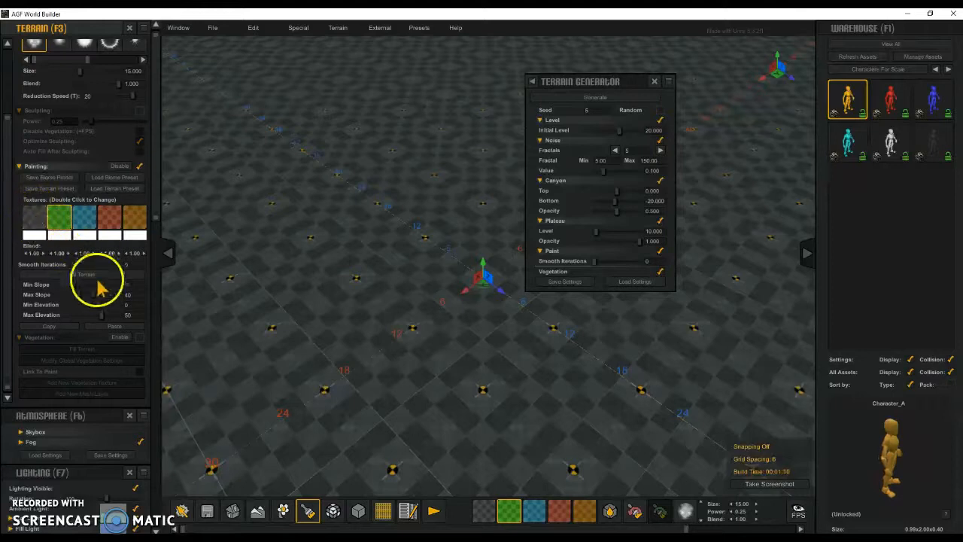
pyautogui.click(81, 305)
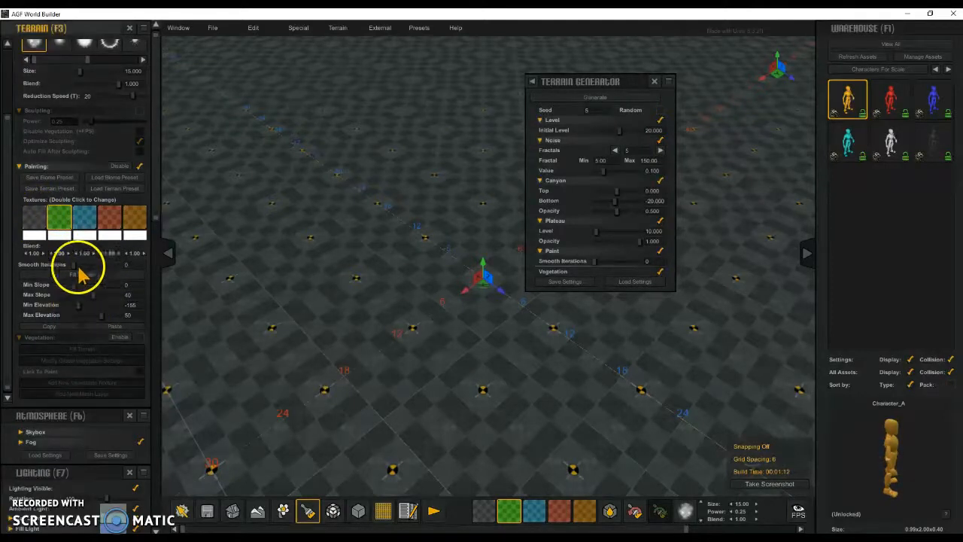
pyautogui.moveTo(82, 315); pyautogui.dragTo(87, 316)
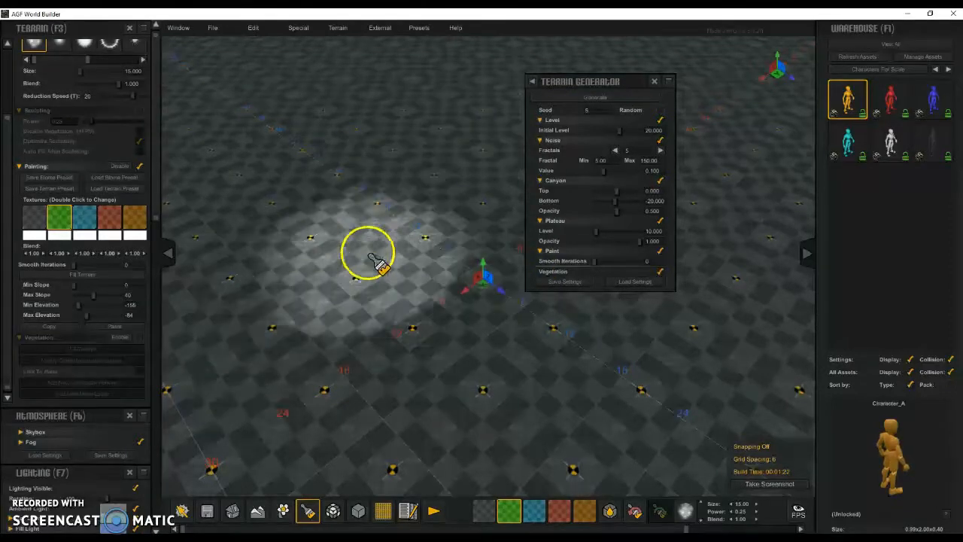
pyautogui.click(112, 315)
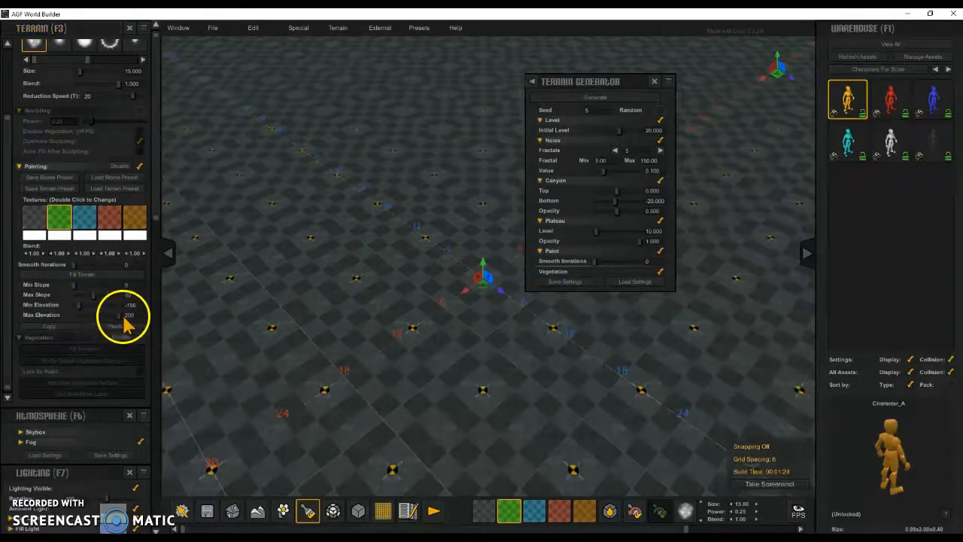
pyautogui.click(132, 304)
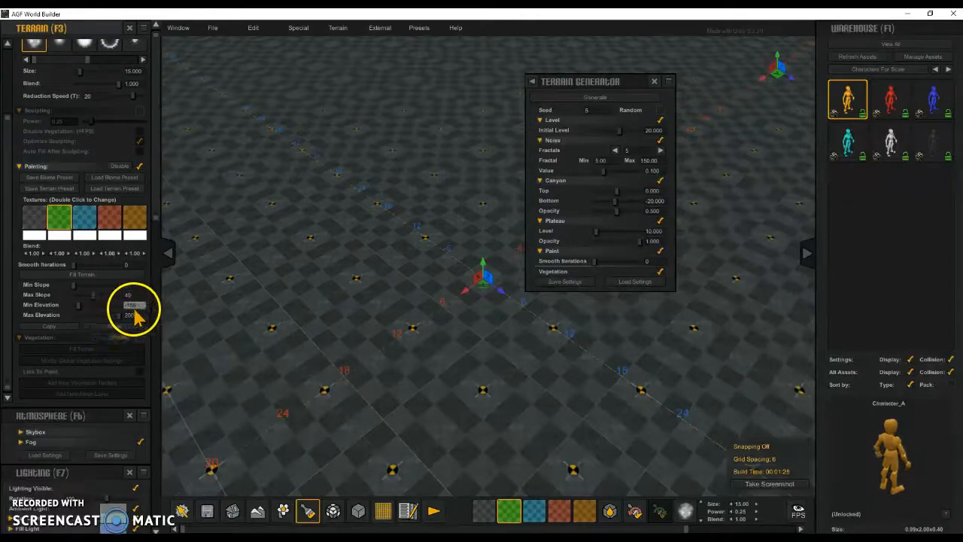
pyautogui.moveTo(394, 173)
pyautogui.mouseDown()
pyautogui.moveTo(307, 221)
pyautogui.moveTo(380, 194)
pyautogui.mouseUp()
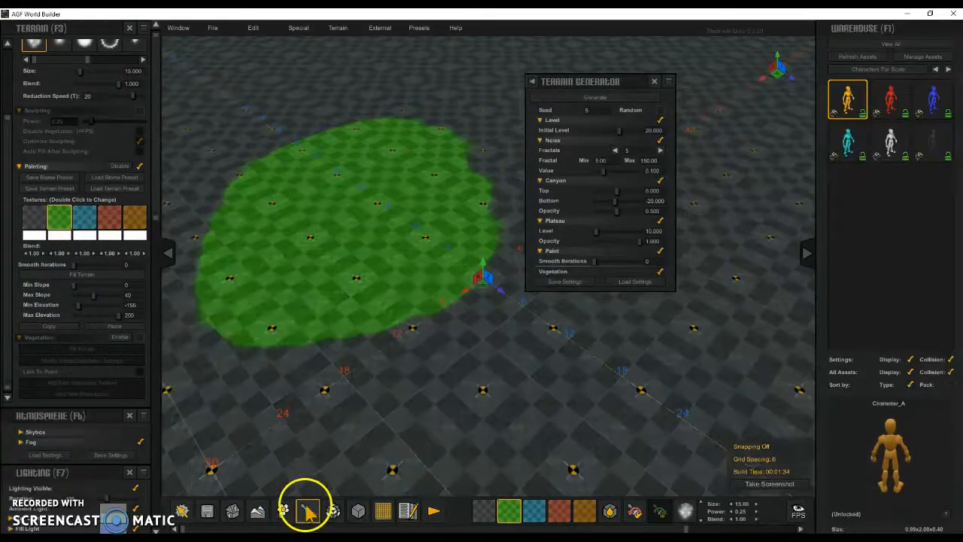
# Set the green texture's maximum slope to 5 and sculpt a raised hill on the terrain beside the green patch.
pyautogui.click(80, 295)
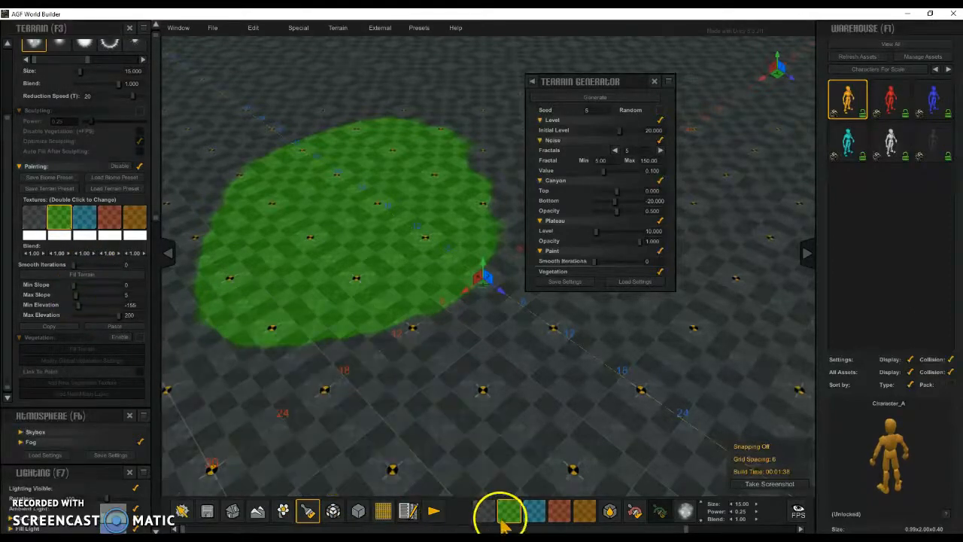
pyautogui.click(308, 512)
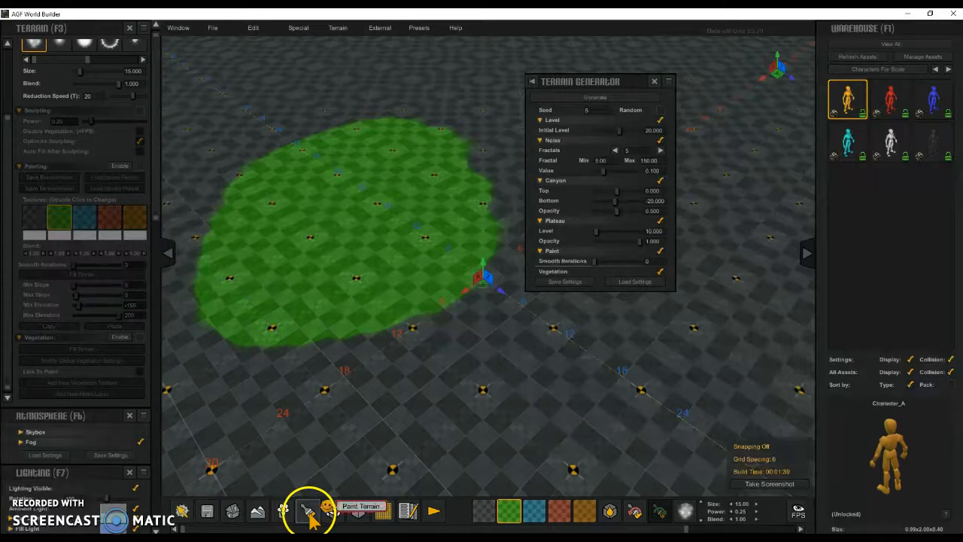
pyautogui.click(257, 512)
pyautogui.moveTo(432, 322)
pyautogui.mouseDown()
pyautogui.moveTo(531, 376)
pyautogui.moveTo(665, 350)
pyautogui.moveTo(615, 368)
pyautogui.moveTo(646, 365)
pyautogui.moveTo(334, 350)
pyautogui.mouseUp()
pyautogui.press('s')
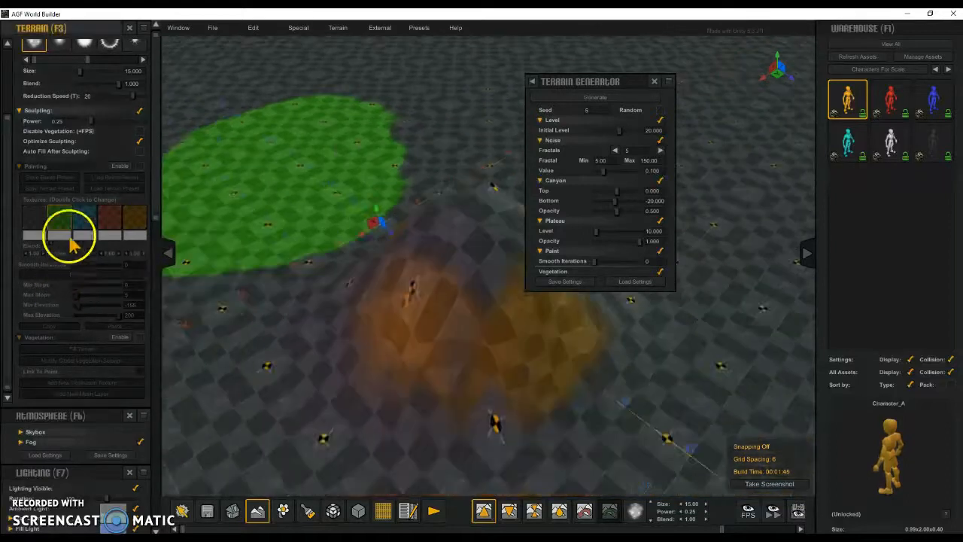
# Paint the green texture over and around the hill to test the slope limit, checking it from several sides.
pyautogui.click(308, 511)
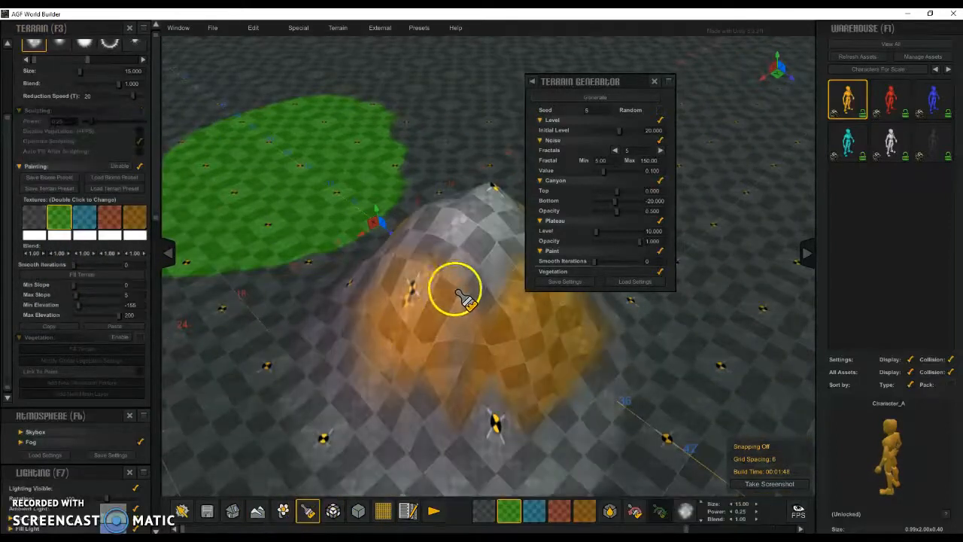
pyautogui.moveTo(401, 236)
pyautogui.mouseDown()
pyautogui.moveTo(490, 266)
pyautogui.moveTo(359, 260)
pyautogui.moveTo(319, 281)
pyautogui.moveTo(443, 371)
pyautogui.mouseUp()
pyautogui.press('d')
pyautogui.press('s')
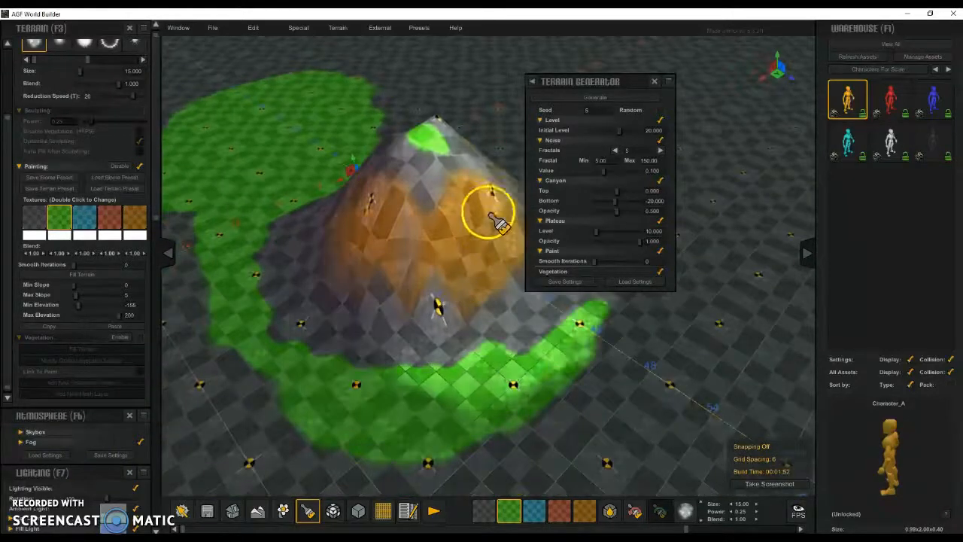
pyautogui.press('w')
pyautogui.press('d')
pyautogui.moveTo(436, 268)
pyautogui.mouseDown()
pyautogui.moveTo(458, 312)
pyautogui.moveTo(356, 241)
pyautogui.moveTo(398, 276)
pyautogui.mouseUp()
pyautogui.press('a')
pyautogui.moveTo(368, 324)
pyautogui.mouseDown(button='right')
pyautogui.moveTo(443, 315)
pyautogui.moveTo(407, 328)
pyautogui.mouseUp(button='right')
pyautogui.press('w')
pyautogui.press('d')
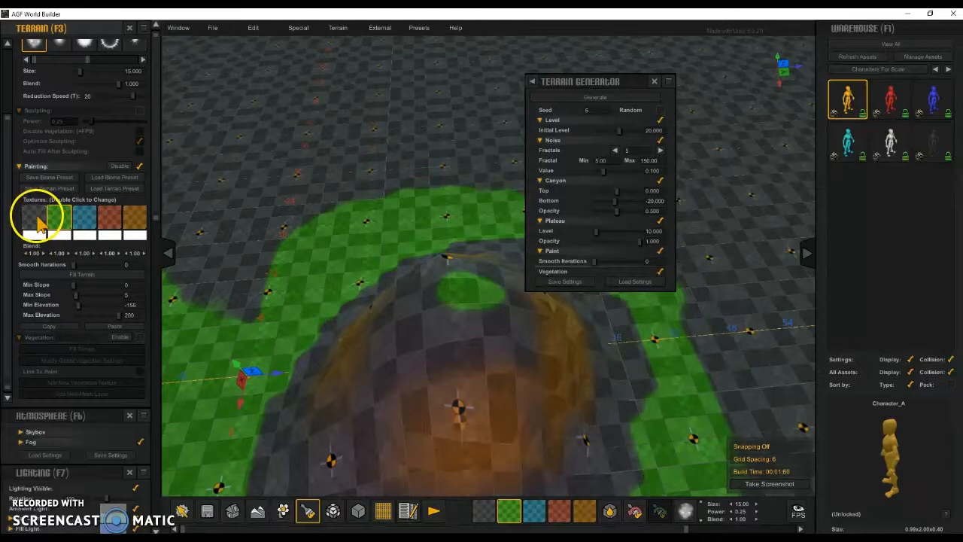
# Set the green texture's maximum slope to 40 and its elevation range to -20 to 0, and compare with the grey texture's limits.
pyautogui.click(134, 295)
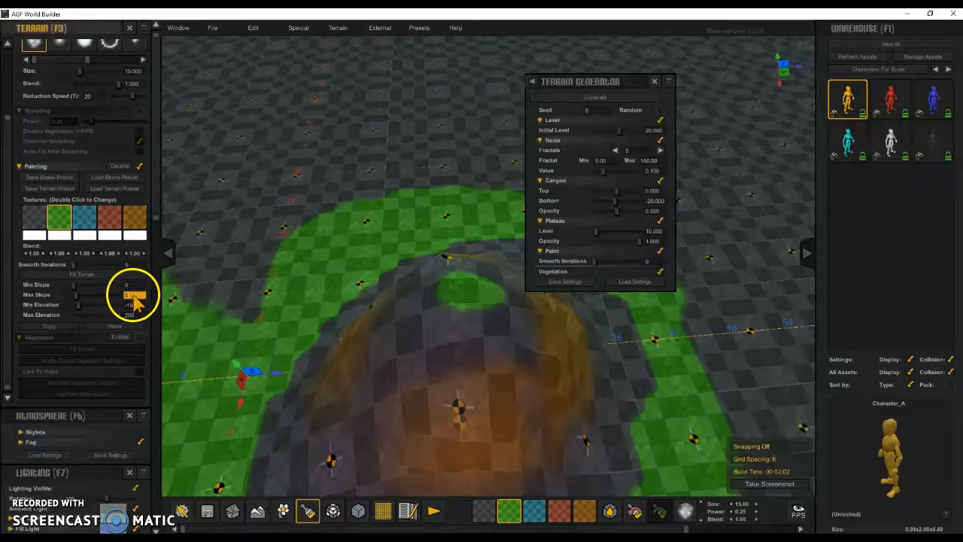
pyautogui.click(121, 305)
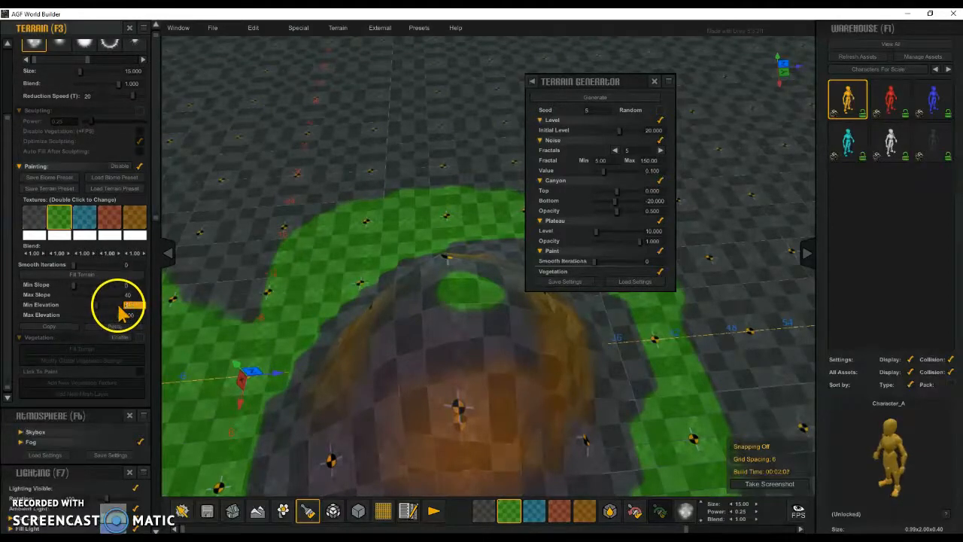
pyautogui.click(134, 315)
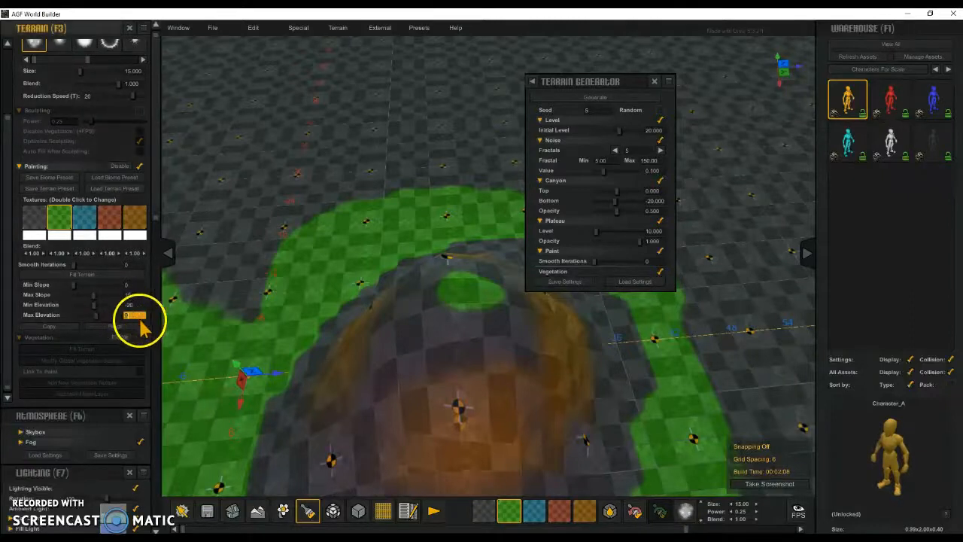
pyautogui.click(34, 217)
pyautogui.click(130, 306)
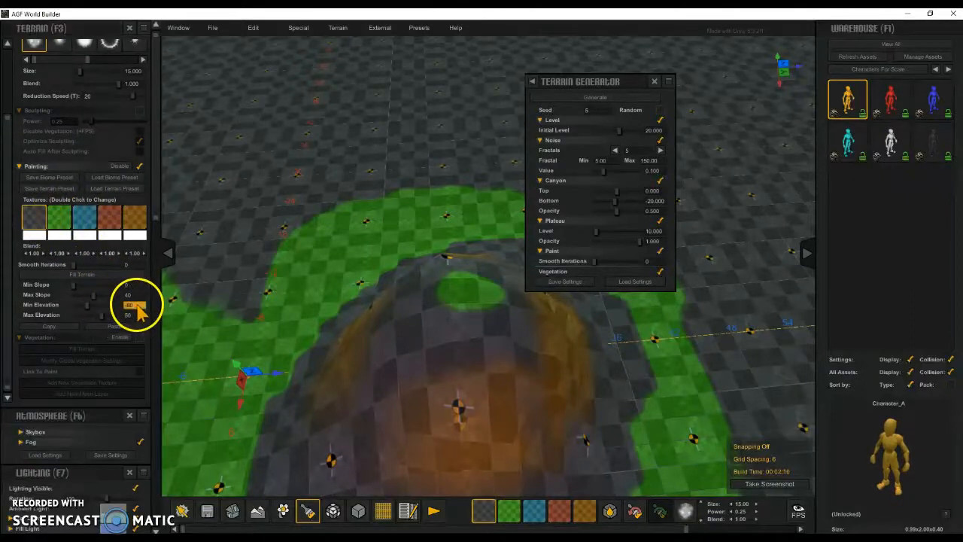
pyautogui.click(60, 217)
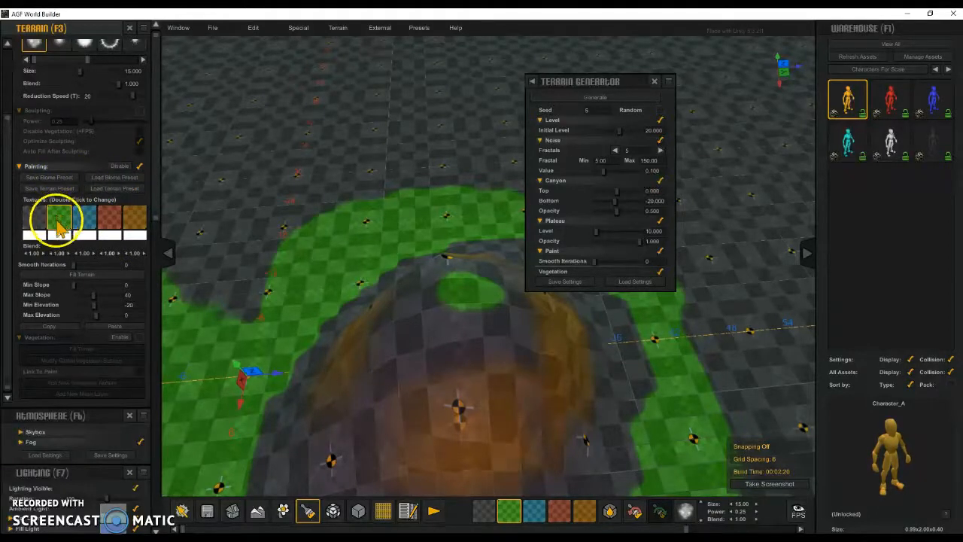
# Save the terrain texture settings as a terrain preset named Green and load that preset back.
pyautogui.click(61, 188)
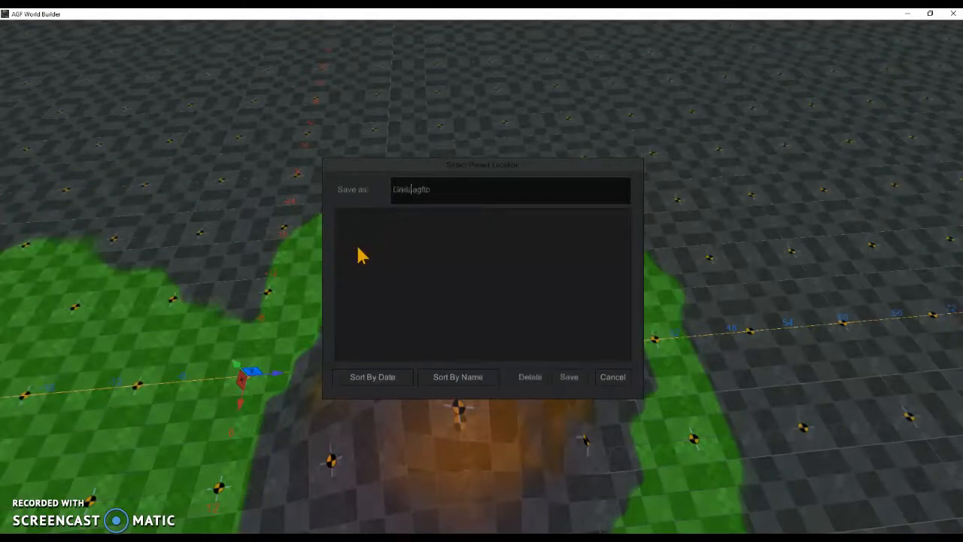
pyautogui.click(569, 378)
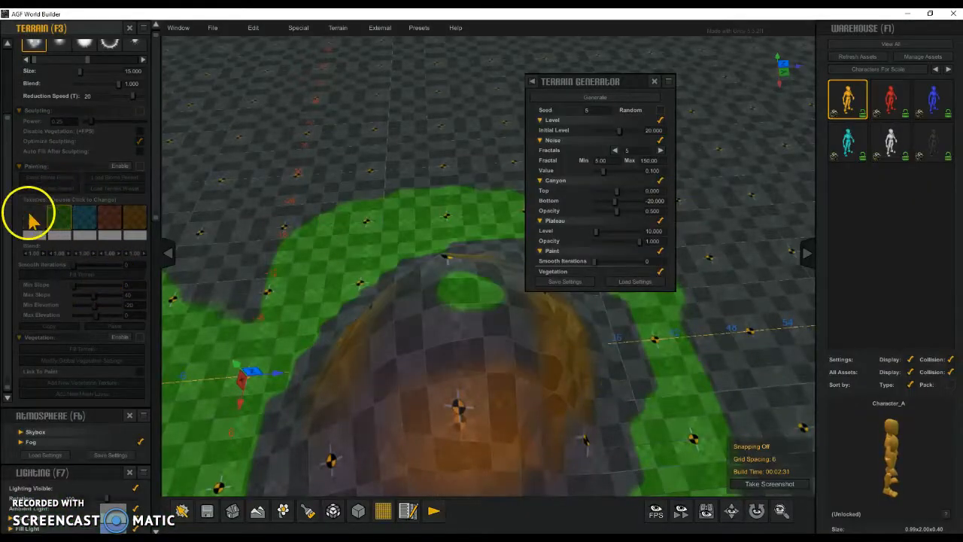
pyautogui.click(103, 188)
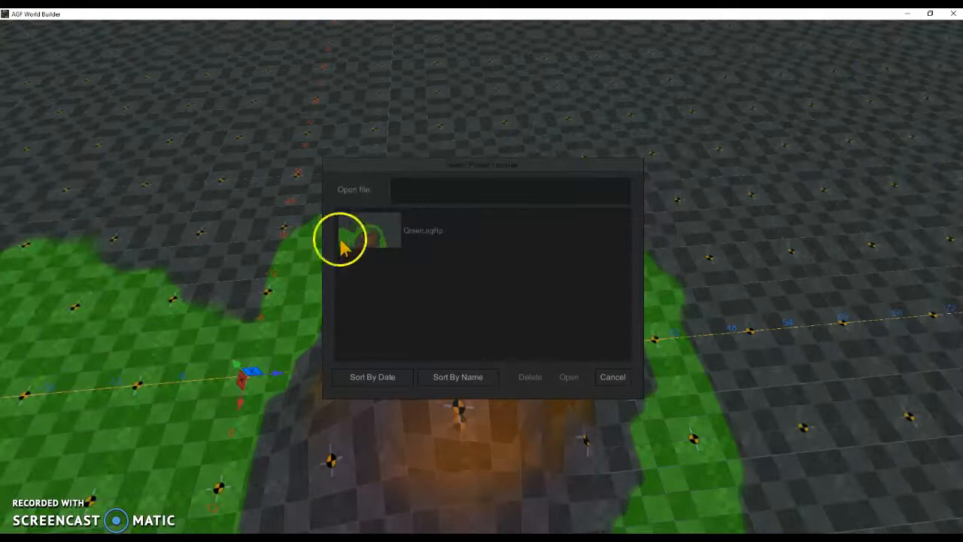
pyautogui.click(361, 242)
pyautogui.click(569, 377)
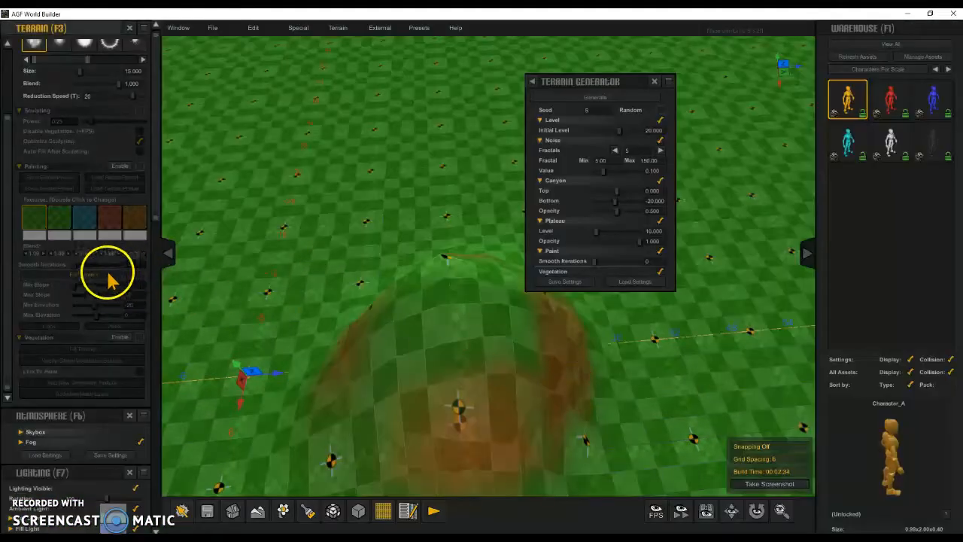
# Replace the first terrain texture slot with the grey checker texture.
pyautogui.click(31, 221)
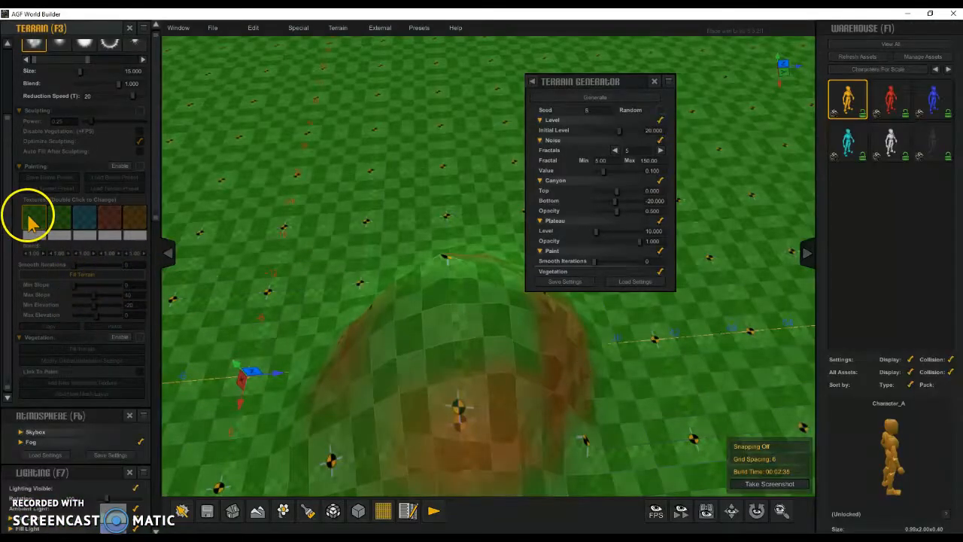
pyautogui.doubleClick(34, 220)
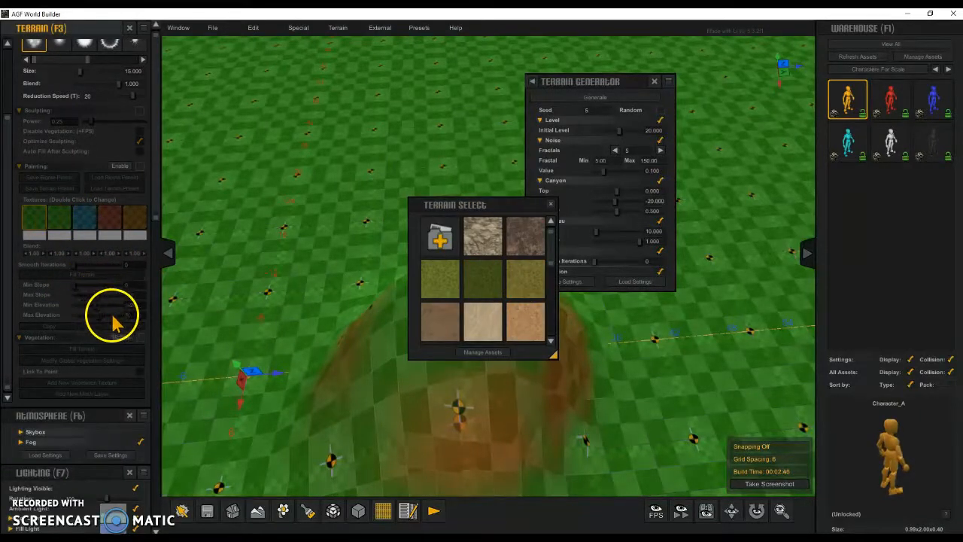
pyautogui.moveTo(544, 247); pyautogui.dragTo(548, 319)
pyautogui.click(438, 290)
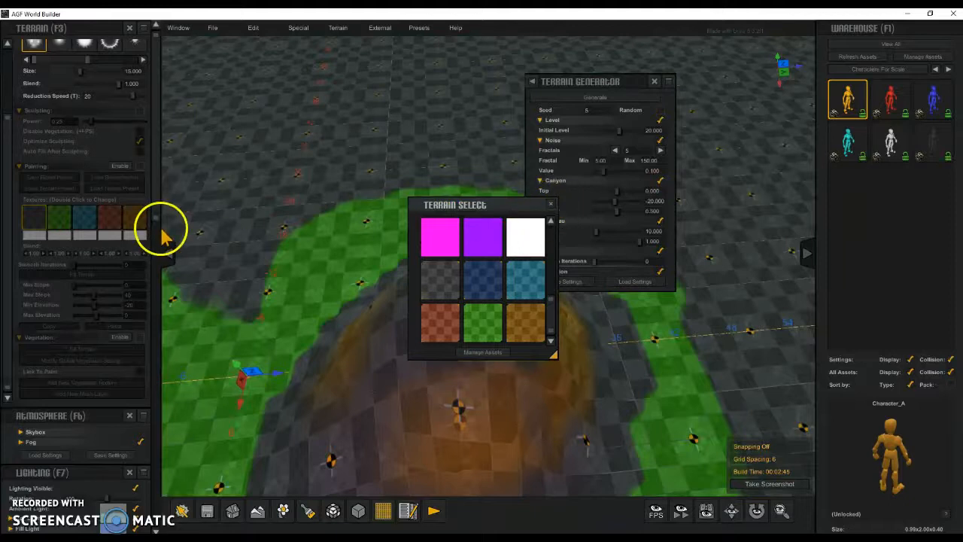
# Set the green terrain texture's elevation range to a minimum of 0 and a maximum of 20.
pyautogui.click(52, 228)
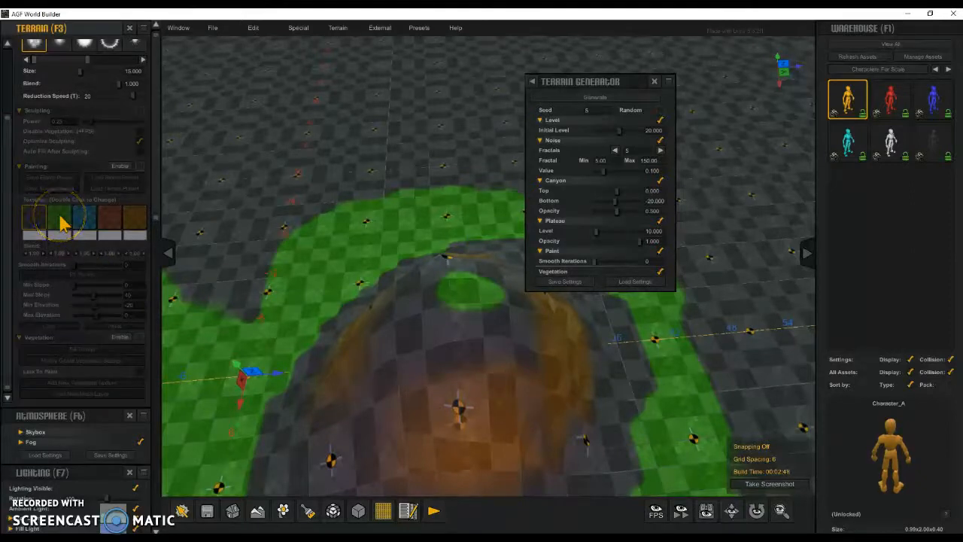
pyautogui.click(138, 316)
pyautogui.click(123, 305)
pyautogui.click(134, 314)
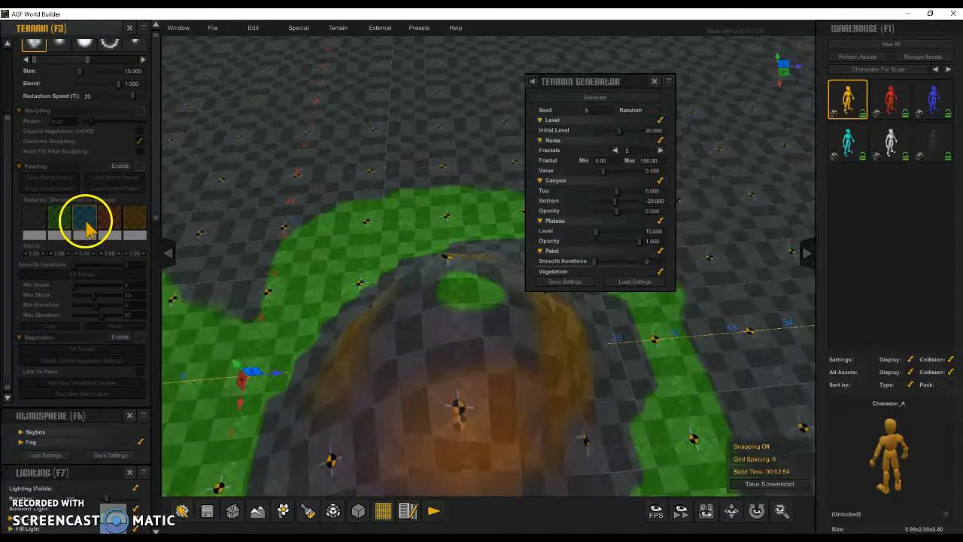
pyautogui.click(133, 304)
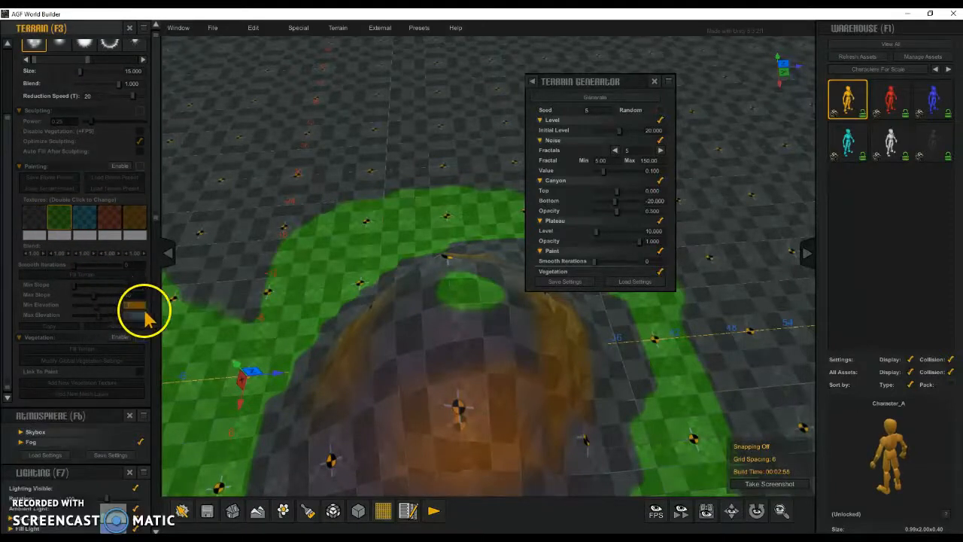
# Set the blue terrain texture's elevation range to a minimum of 20 and a maximum of 40.
pyautogui.click(85, 229)
pyautogui.click(125, 305)
pyautogui.click(128, 314)
pyautogui.write('40')
# Set the red terrain texture's minimum elevation to 40, raise its maximum elevation, and regenerate the terrain.
pyautogui.click(105, 220)
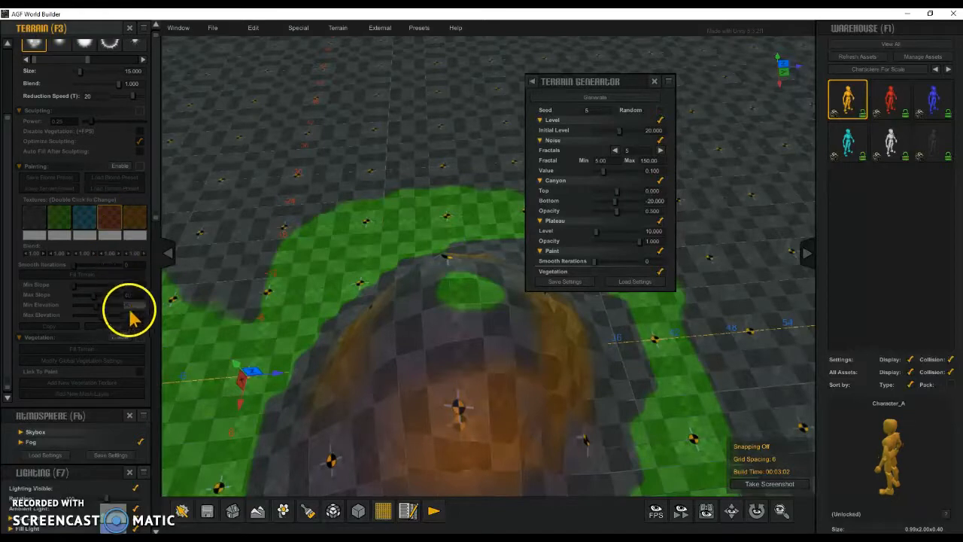
pyautogui.click(133, 306)
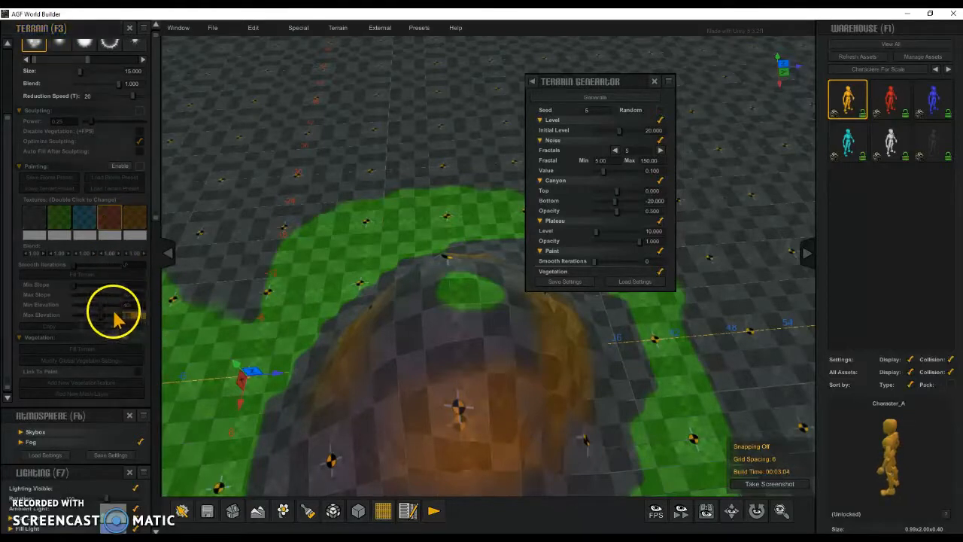
pyautogui.click(135, 315)
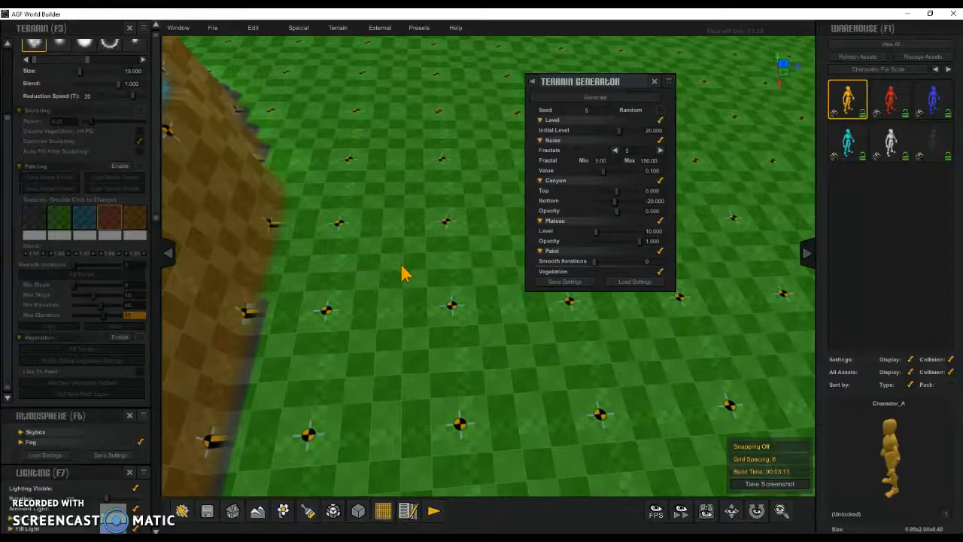
# Inspect the generated plateaus and ground, comparing the textured areas with the blue and green textures' elevation limits.
pyautogui.press('a')
pyautogui.moveTo(411, 299); pyautogui.dragTo(316, 282, button='right')
pyautogui.press('w')
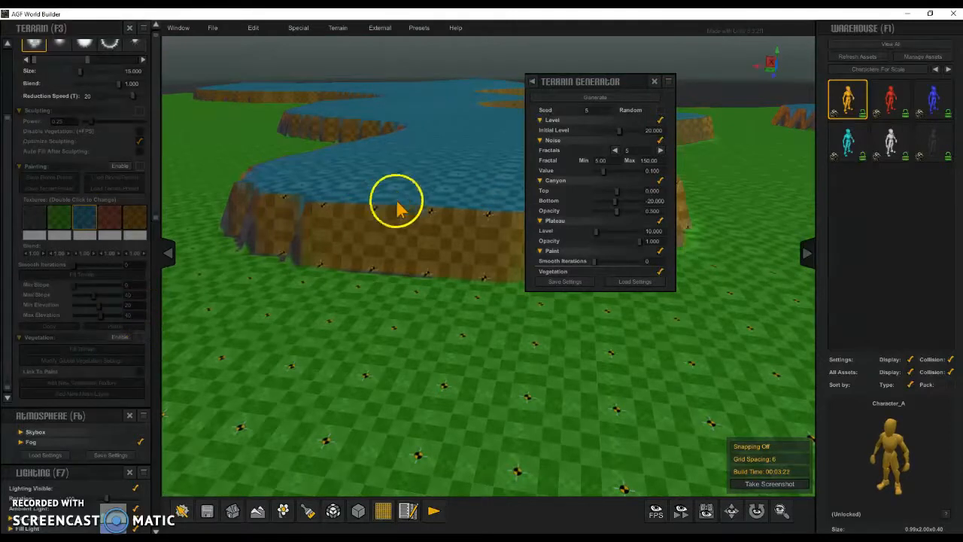
pyautogui.press('s')
pyautogui.click(56, 217)
pyautogui.press('s')
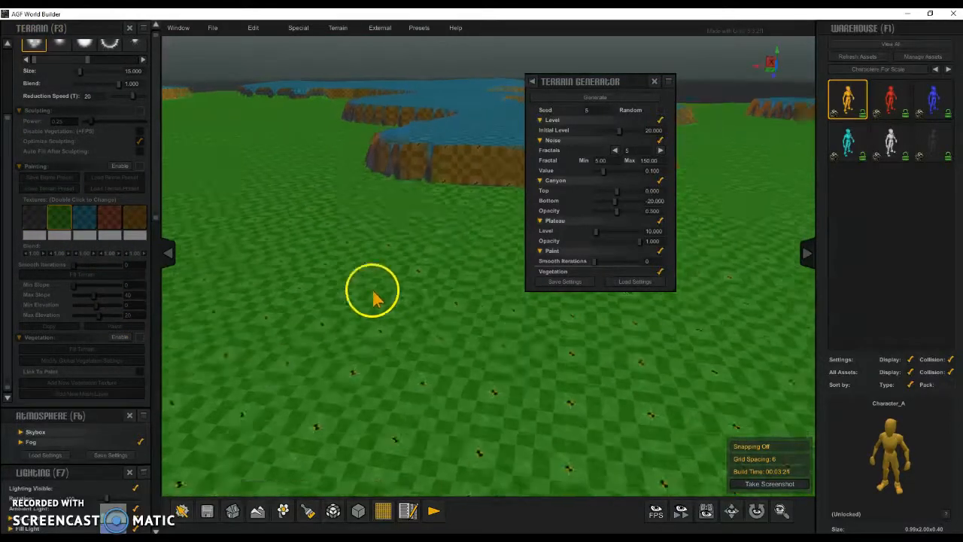
pyautogui.press('d')
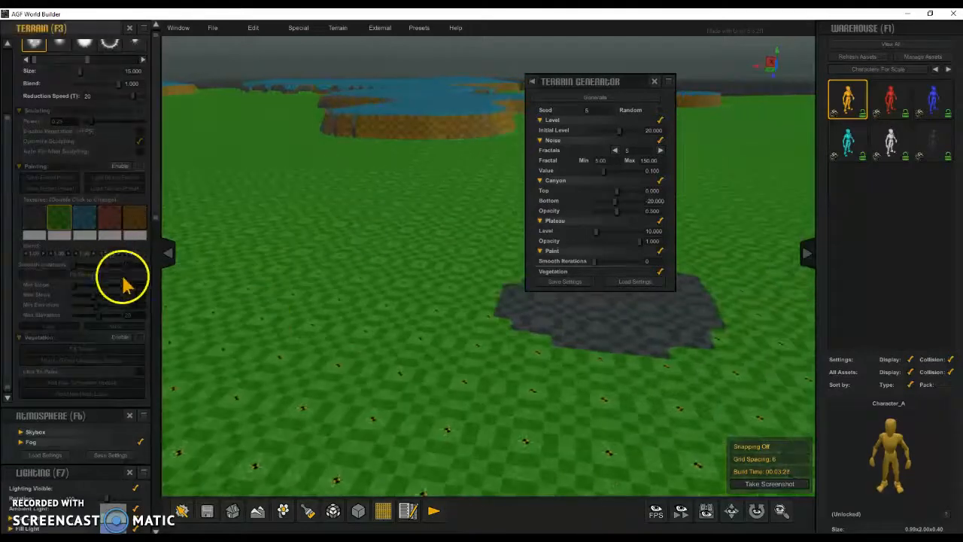
pyautogui.press('d')
pyautogui.moveTo(393, 336)
pyautogui.mouseDown(button='right')
pyautogui.moveTo(400, 305)
pyautogui.moveTo(420, 293)
pyautogui.moveTo(447, 331)
pyautogui.mouseUp(button='right')
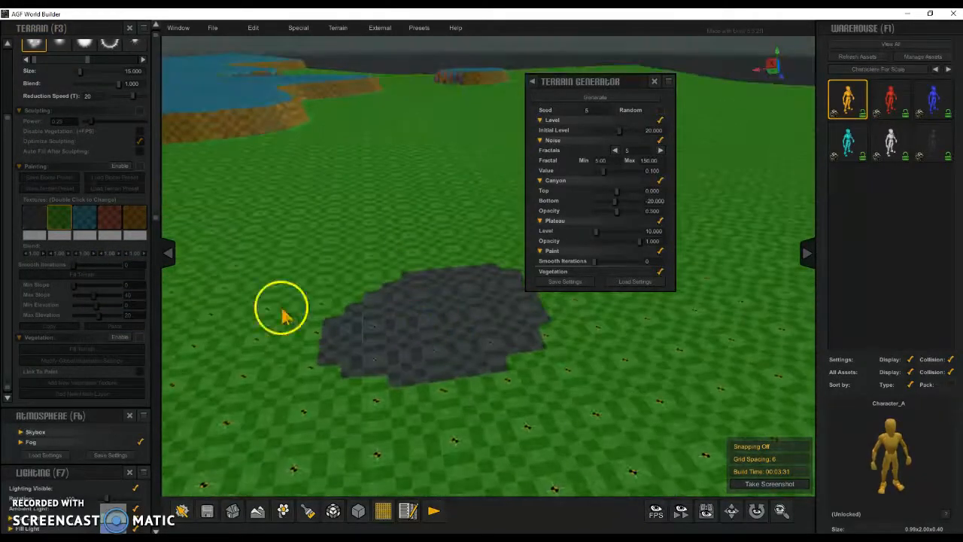
# Check the grey texture's limits, then set the paint smooth iterations to 5 and regenerate the terrain.
pyautogui.click(33, 219)
pyautogui.moveTo(419, 383); pyautogui.dragTo(569, 284, button='right')
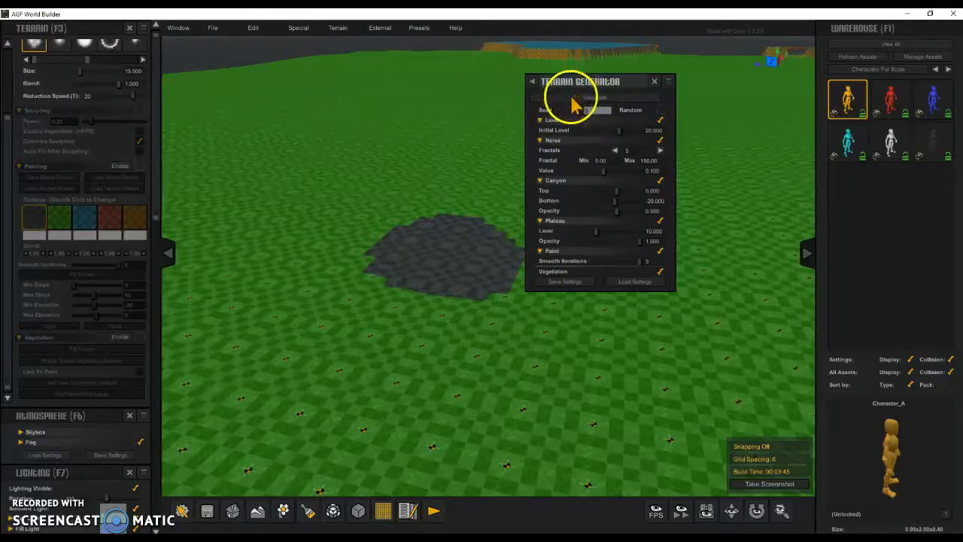
pyautogui.click(570, 99)
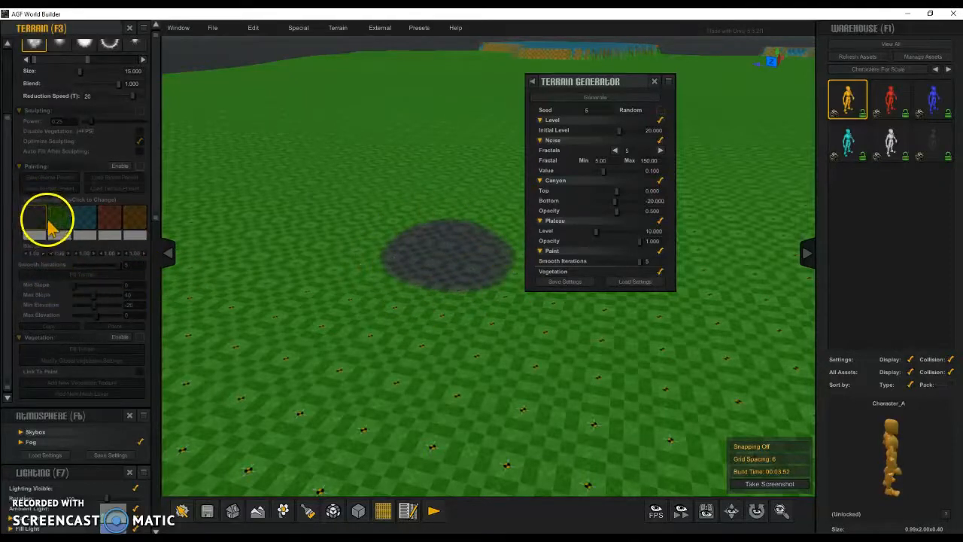
# Enable painting and vegetation, and add a vegetation texture layer to the grey terrain texture.
pyautogui.click(119, 166)
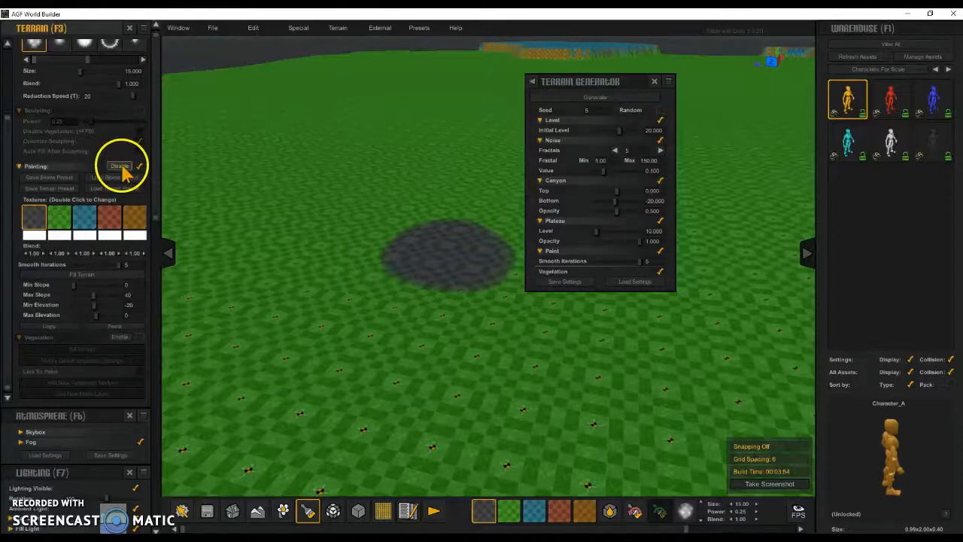
pyautogui.click(120, 337)
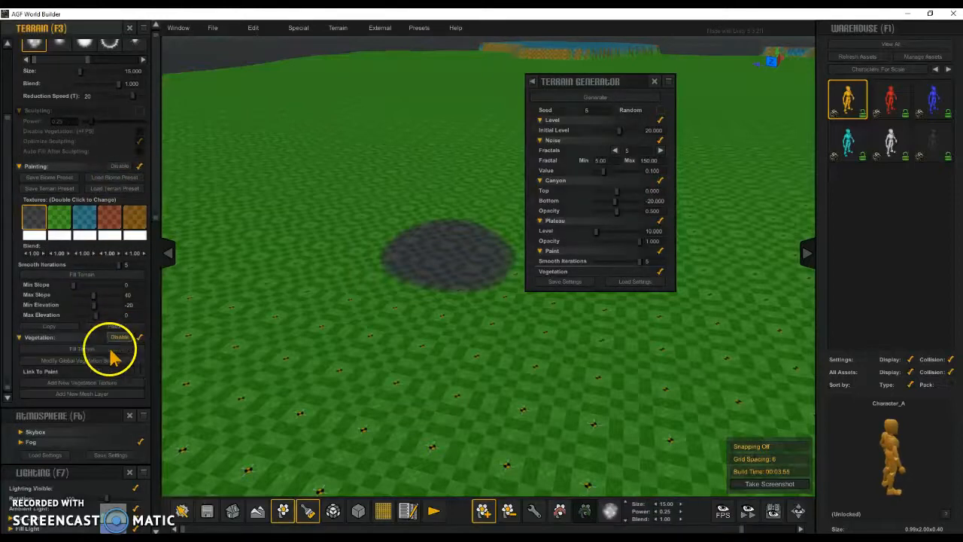
pyautogui.click(83, 385)
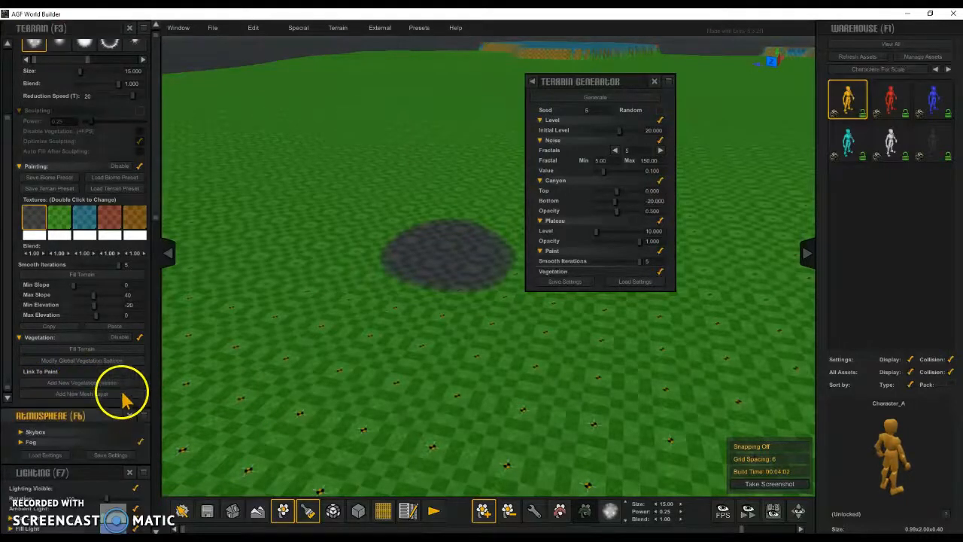
pyautogui.scroll(-2, 13, 312)
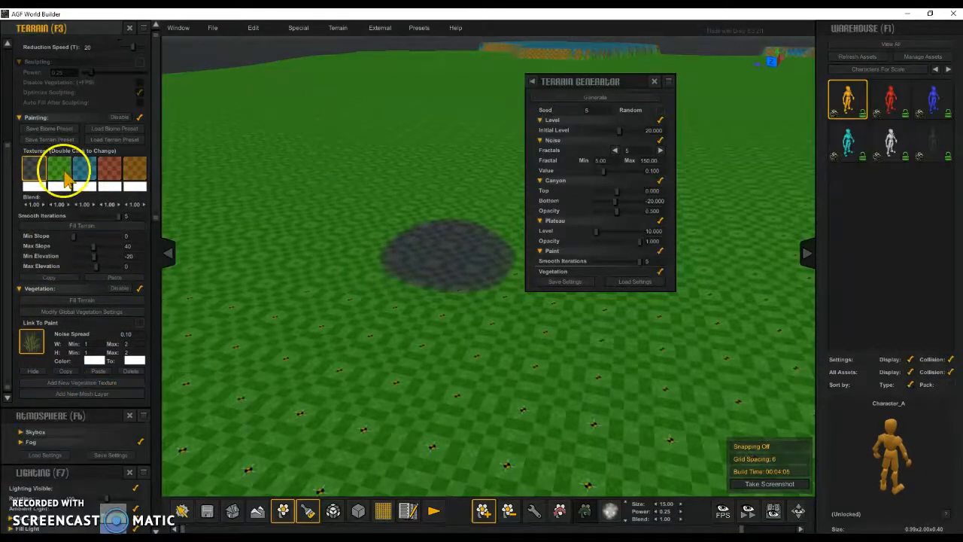
pyautogui.scroll(2, 60, 172)
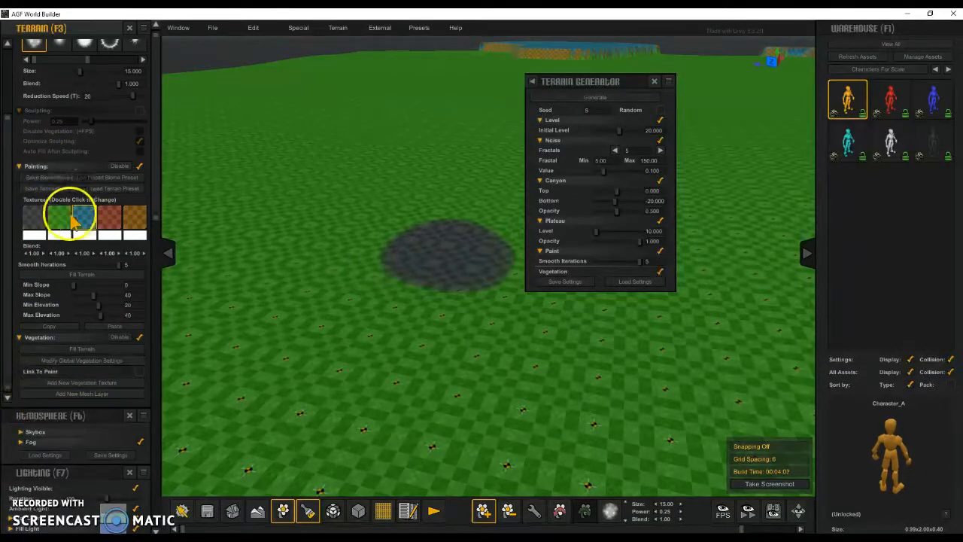
pyautogui.click(34, 217)
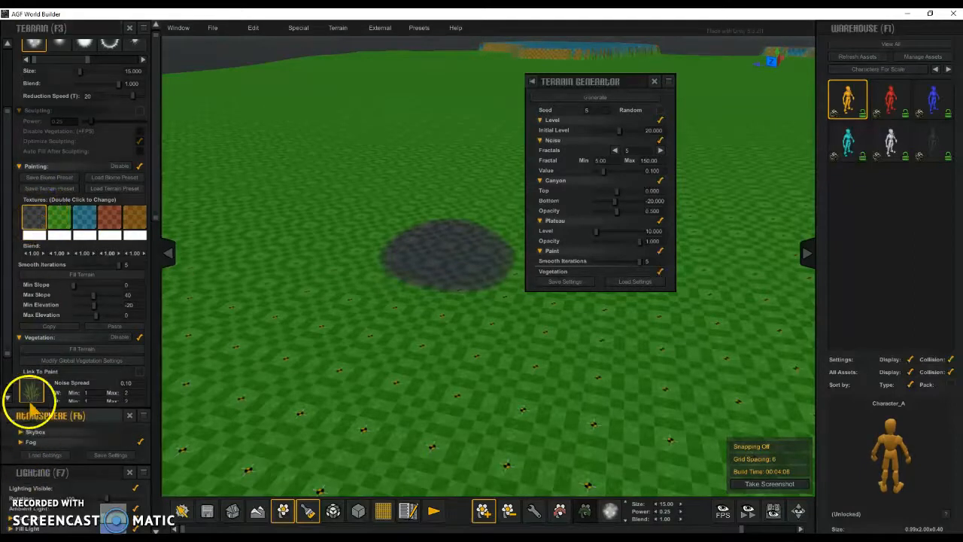
# Add a vegetation texture layer to the green terrain texture and choose a grass for it.
pyautogui.click(66, 220)
pyautogui.click(75, 382)
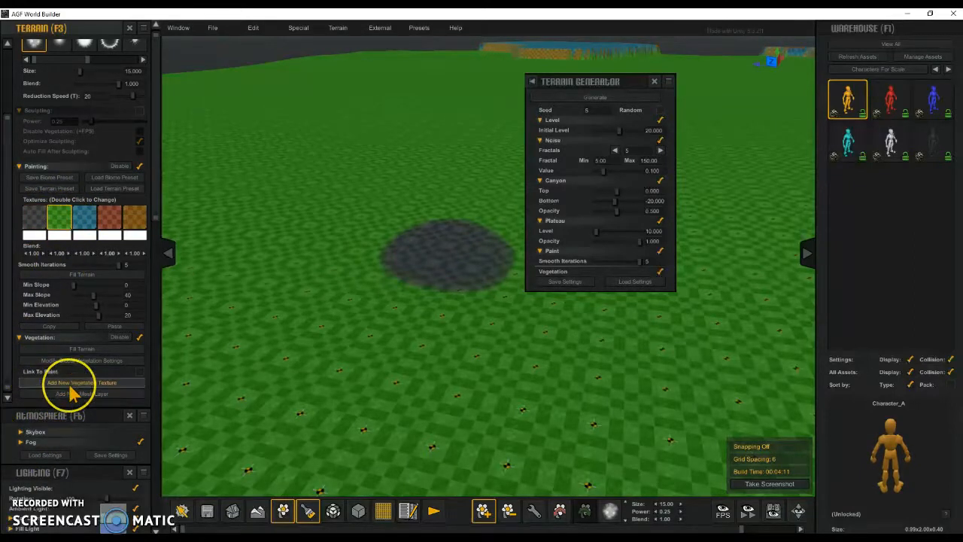
pyautogui.click(31, 393)
pyautogui.click(529, 277)
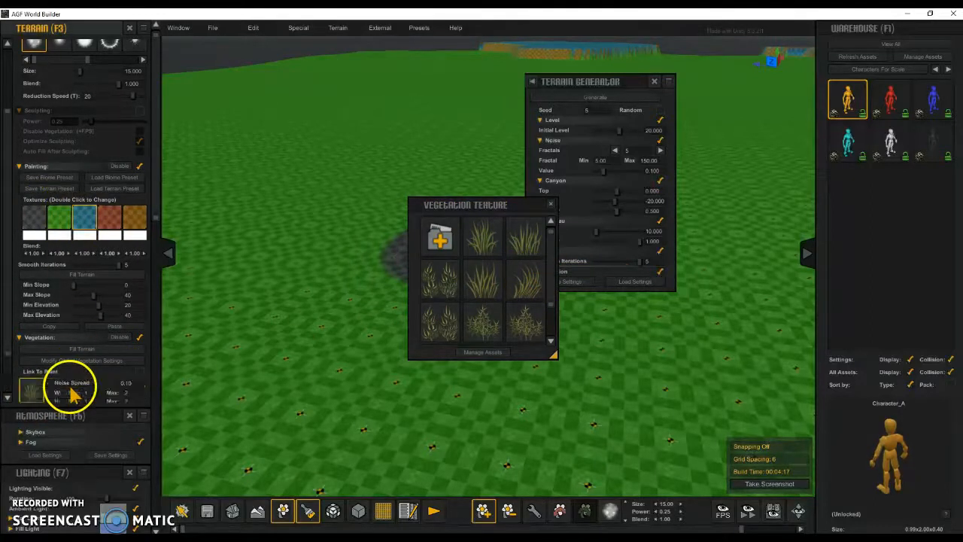
# Choose a vegetation texture for the blue terrain texture and pick another one for the green texture.
pyautogui.scroll(-2, 530, 284)
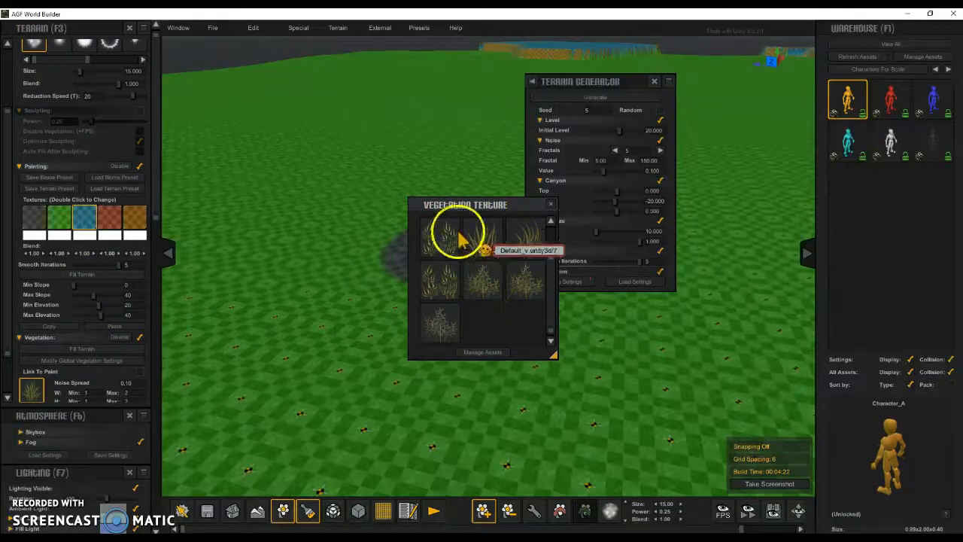
pyautogui.click(550, 204)
pyautogui.click(32, 390)
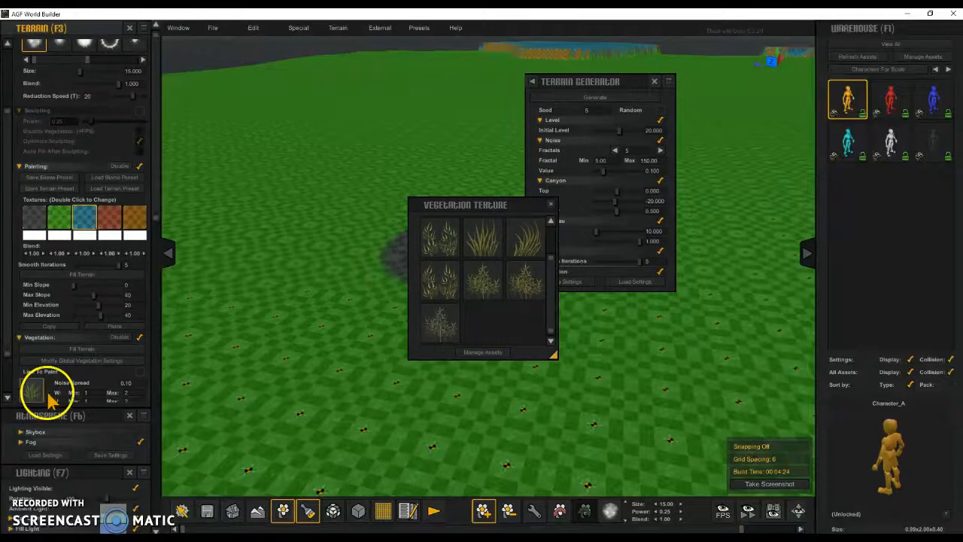
pyautogui.click(550, 203)
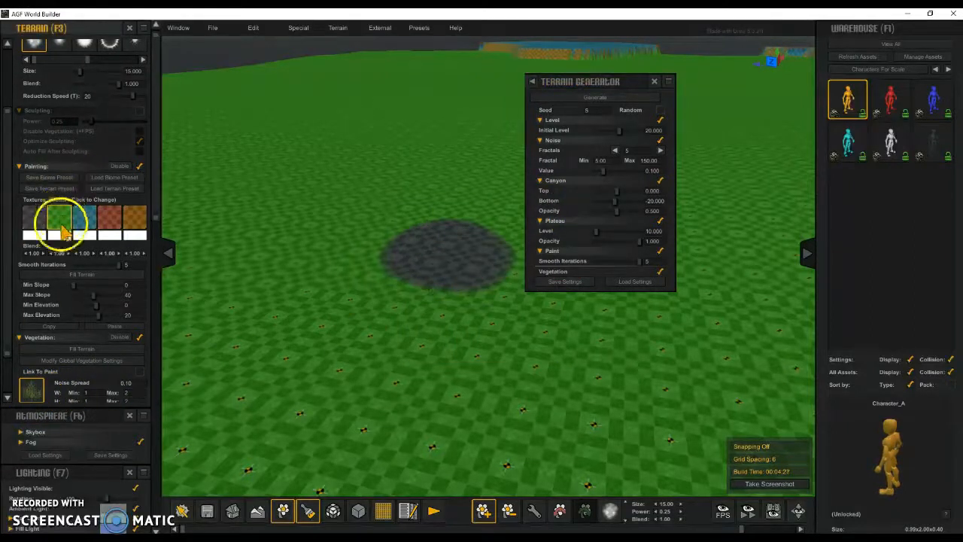
pyautogui.click(28, 388)
pyautogui.click(550, 204)
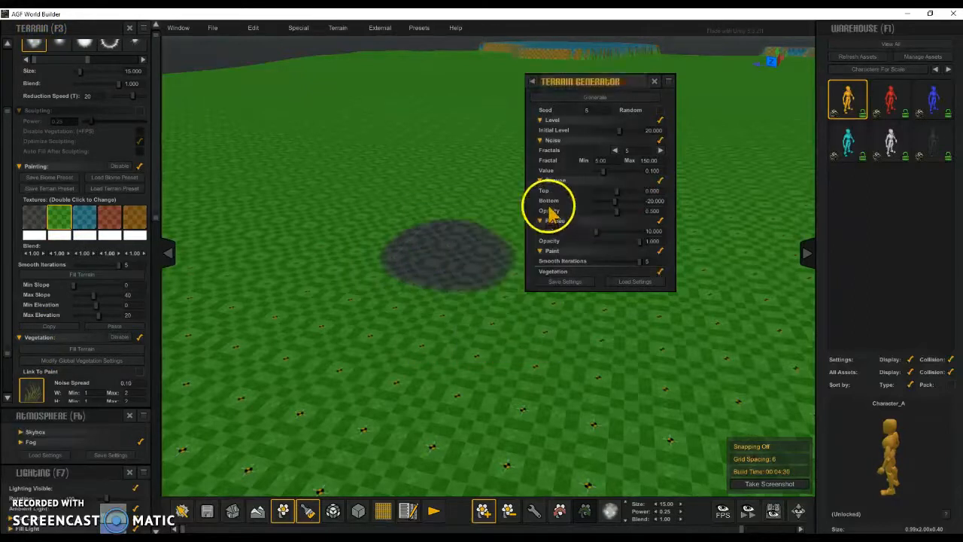
# Set the paint smooth iterations to 0 and regenerate the terrain with vegetation.
pyautogui.scroll(-1, 7, 308)
pyautogui.scroll(-1, 43, 173)
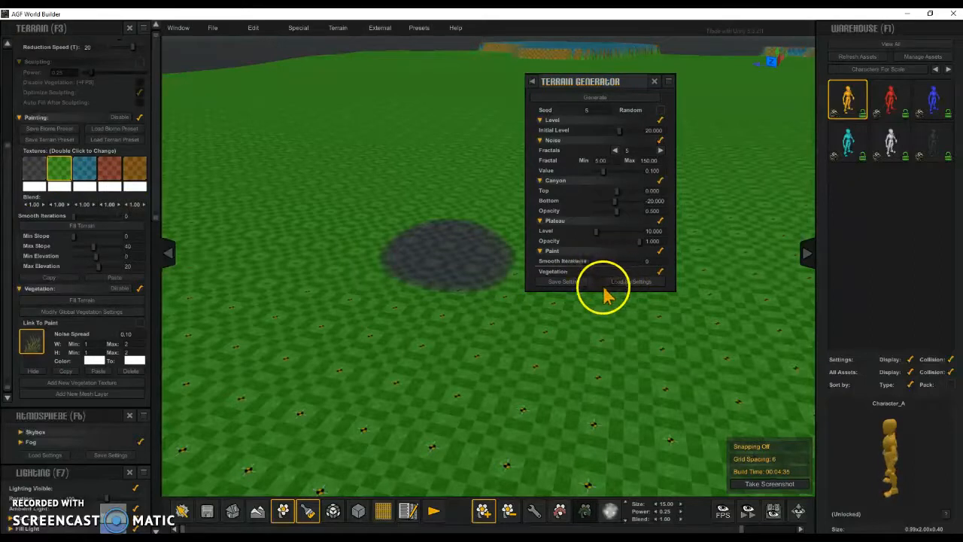
pyautogui.click(625, 99)
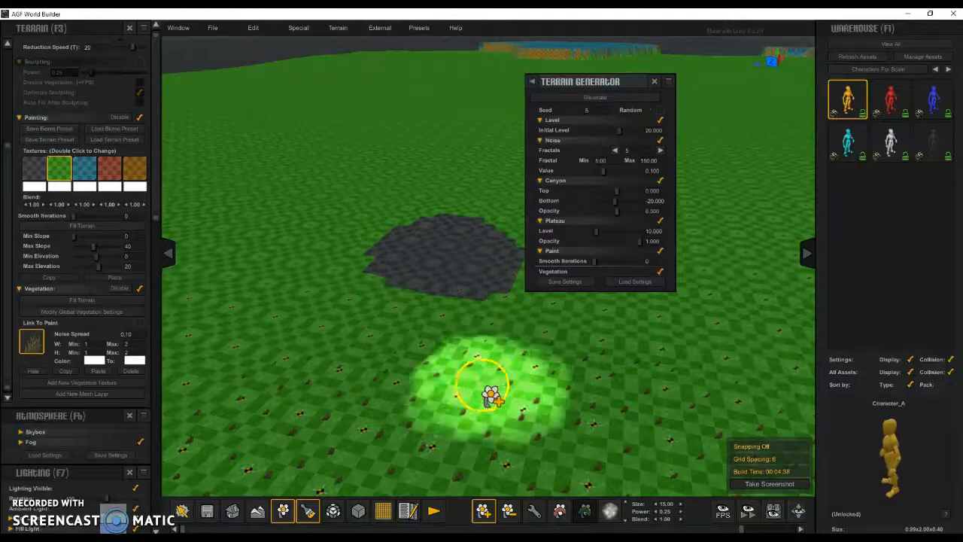
# Examine the generated vegetation up close on the grey patch and the surrounding green ground.
pyautogui.press('w')
pyautogui.moveTo(422, 298); pyautogui.dragTo(441, 322, button='right')
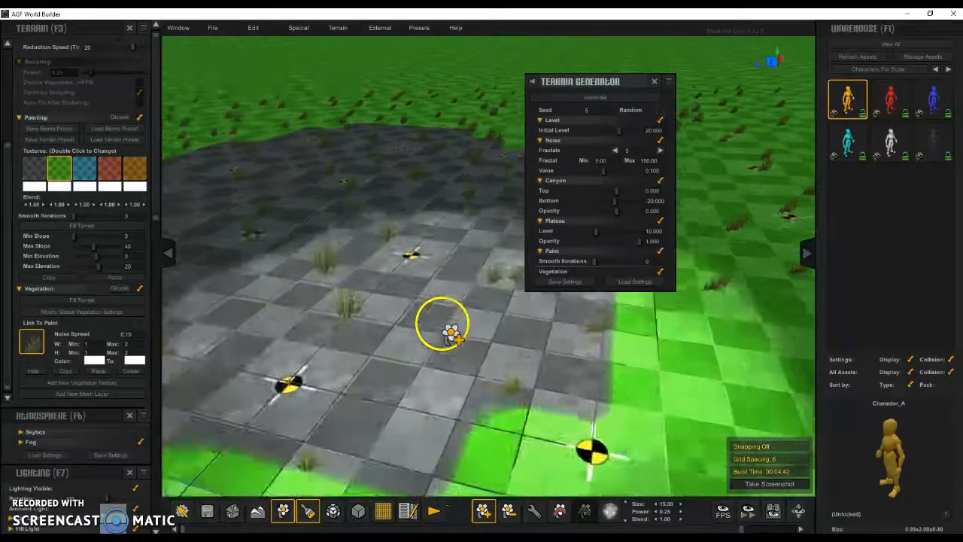
pyautogui.moveTo(456, 94); pyautogui.dragTo(398, 215)
pyautogui.press('w')
pyautogui.moveTo(398, 216); pyautogui.dragTo(379, 183, button='right')
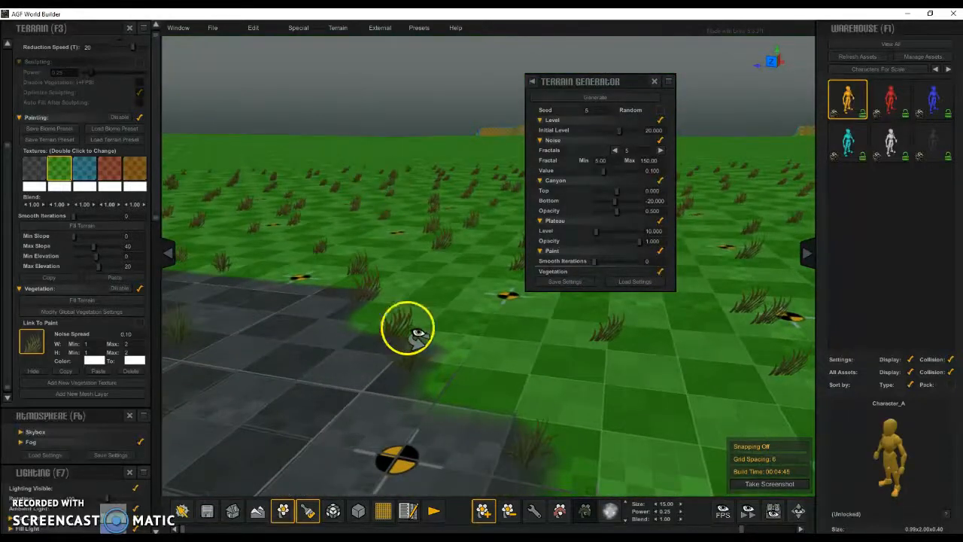
# Enable Link To Paint for the vegetation and try painting the green texture with its vegetation on the blue plateau.
pyautogui.moveTo(326, 362); pyautogui.dragTo(328, 353, button='right')
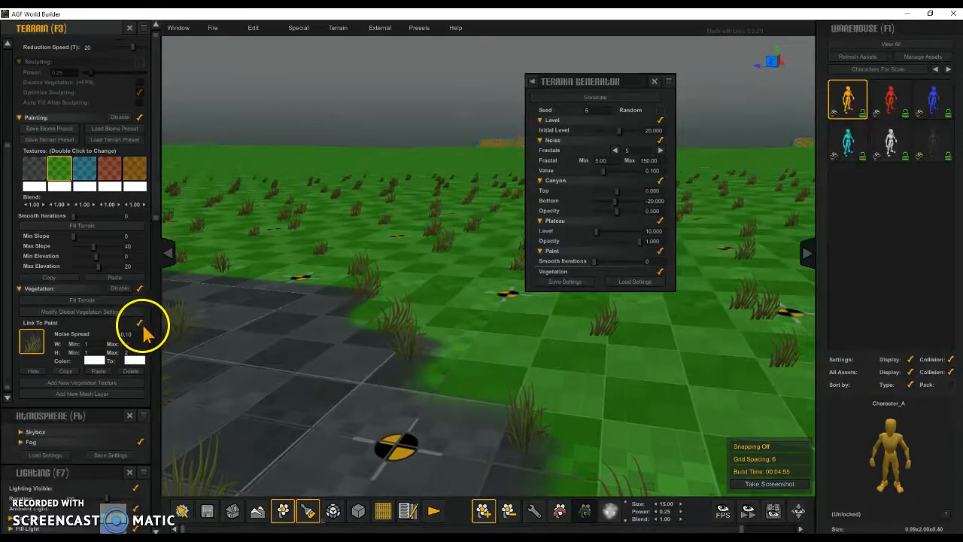
pyautogui.scroll(-5, 326, 257)
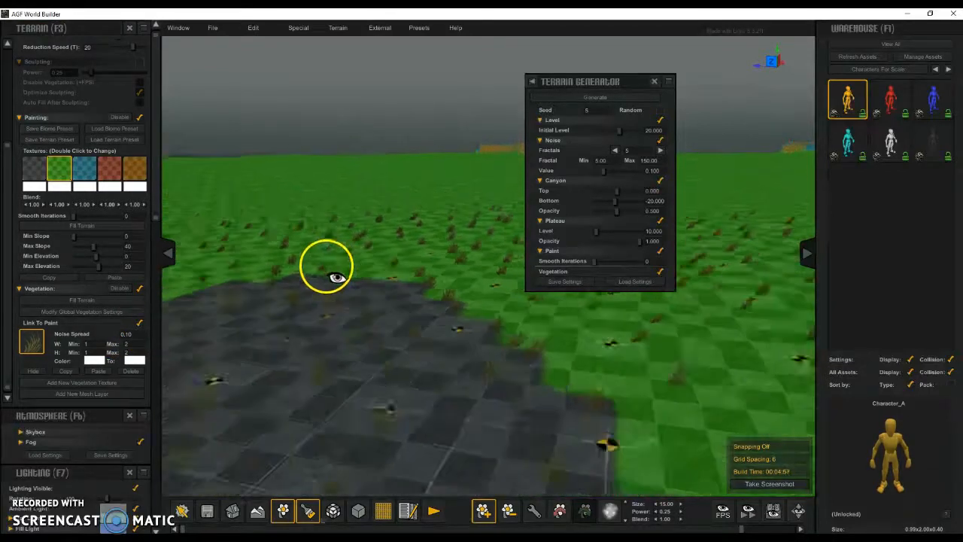
pyautogui.press('d')
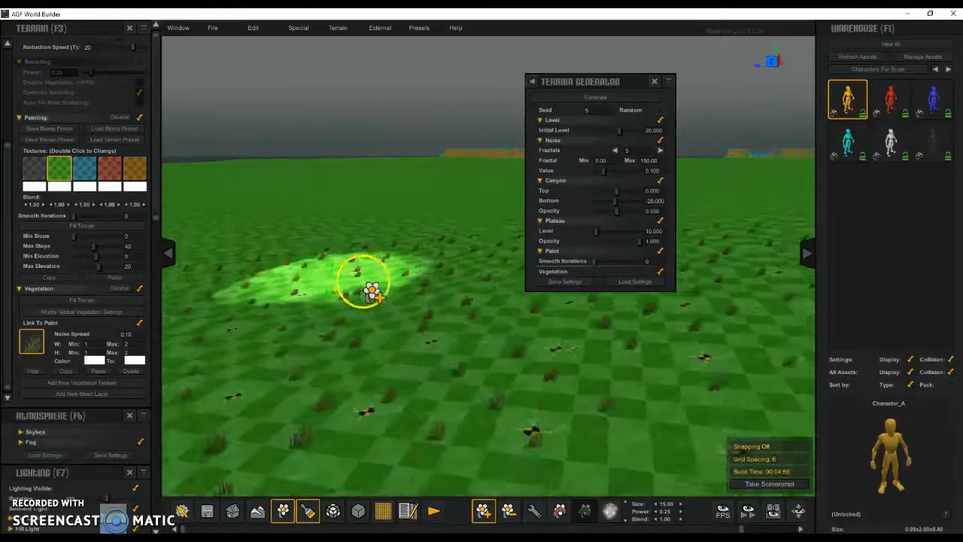
pyautogui.moveTo(379, 293)
pyautogui.mouseDown(button='right')
pyautogui.moveTo(368, 324)
pyautogui.moveTo(426, 302)
pyautogui.mouseUp(button='right')
pyautogui.press('d')
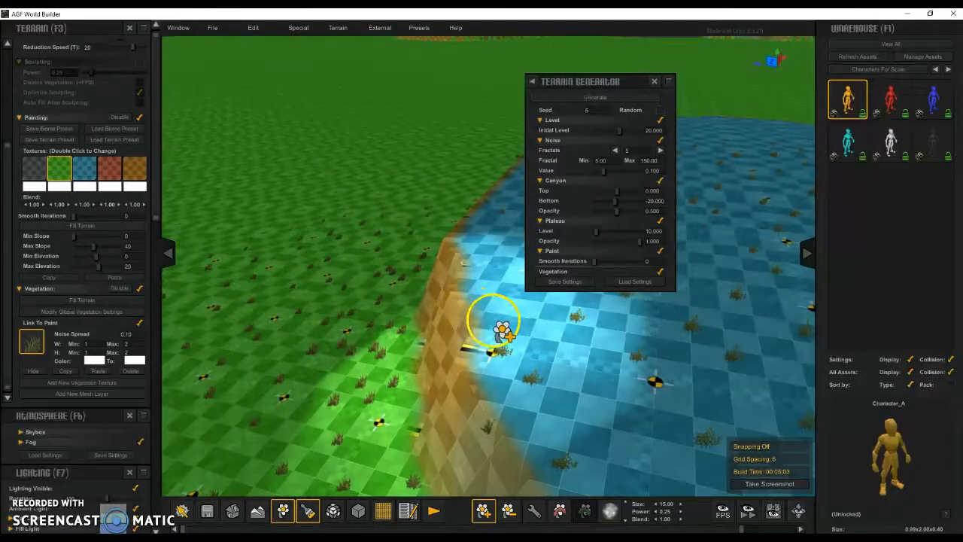
pyautogui.press('d')
pyautogui.press('s')
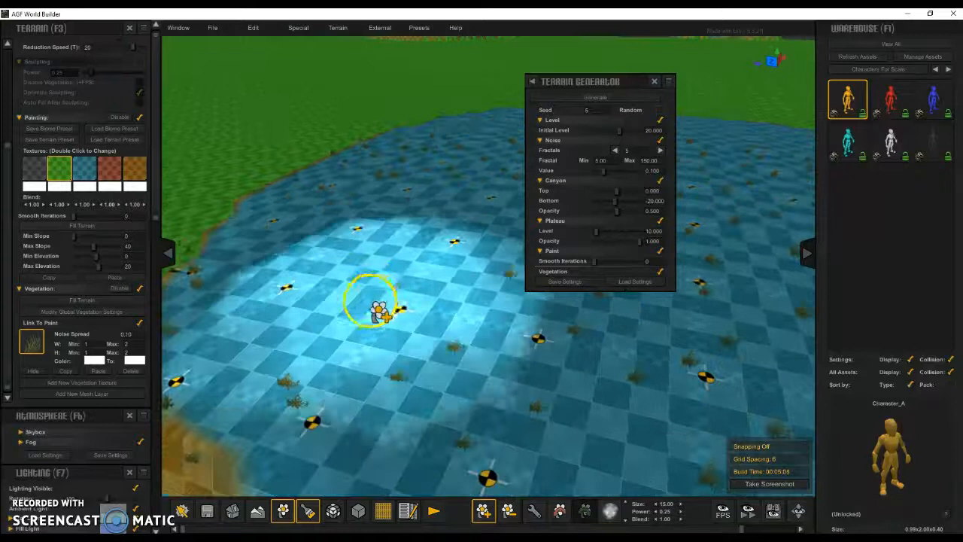
pyautogui.press('w')
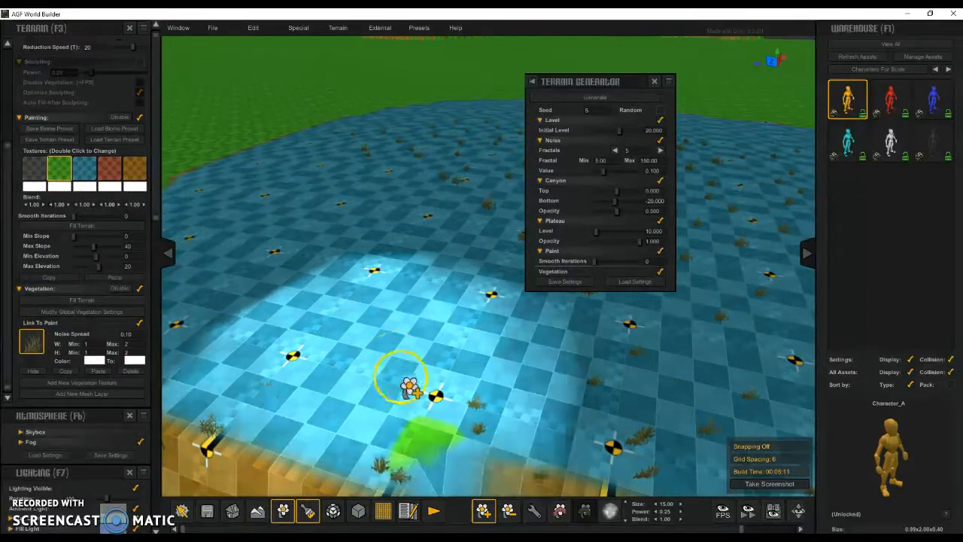
pyautogui.press('s')
pyautogui.press('a')
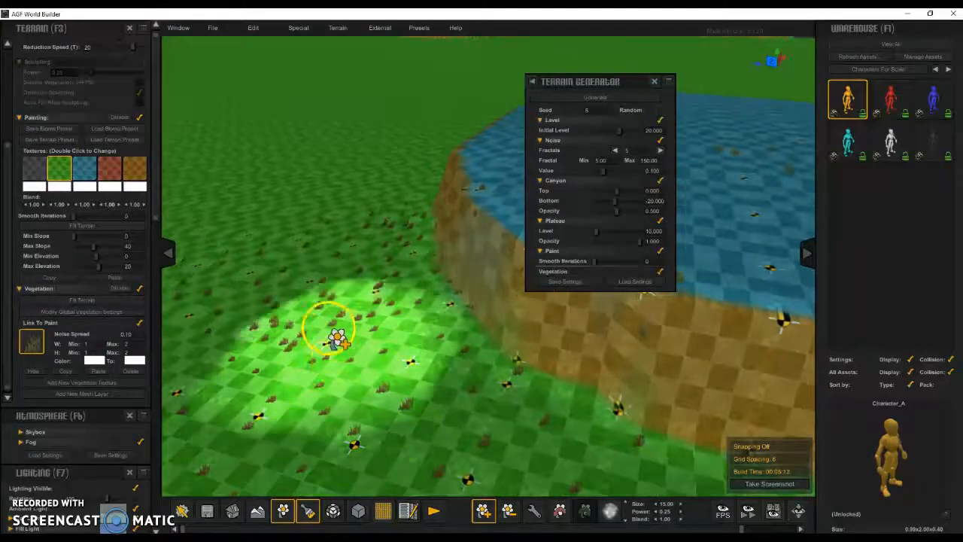
# Paint the green texture with its linked vegetation on the ground beside the blue plateau.
pyautogui.press('s')
pyautogui.click(365, 354)
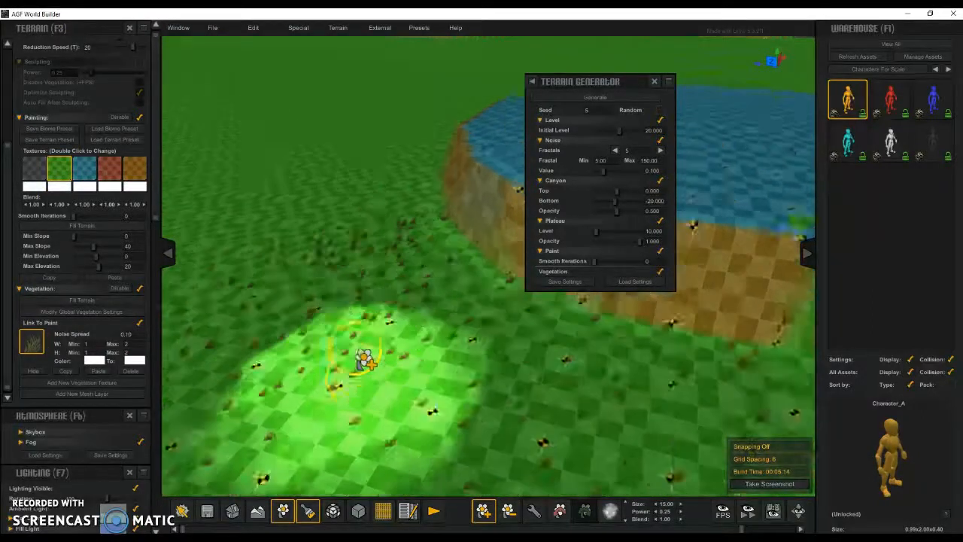
pyautogui.press('d')
pyautogui.press('w')
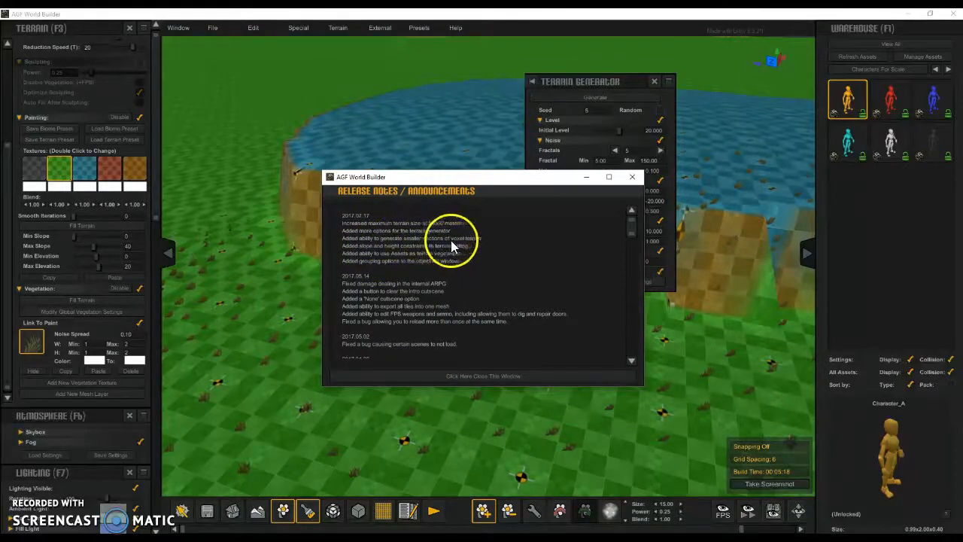
# Open the voxel terrain generation settings and look over Center X, Center Z and Range.
pyautogui.click(178, 28)
pyautogui.moveTo(229, 60)
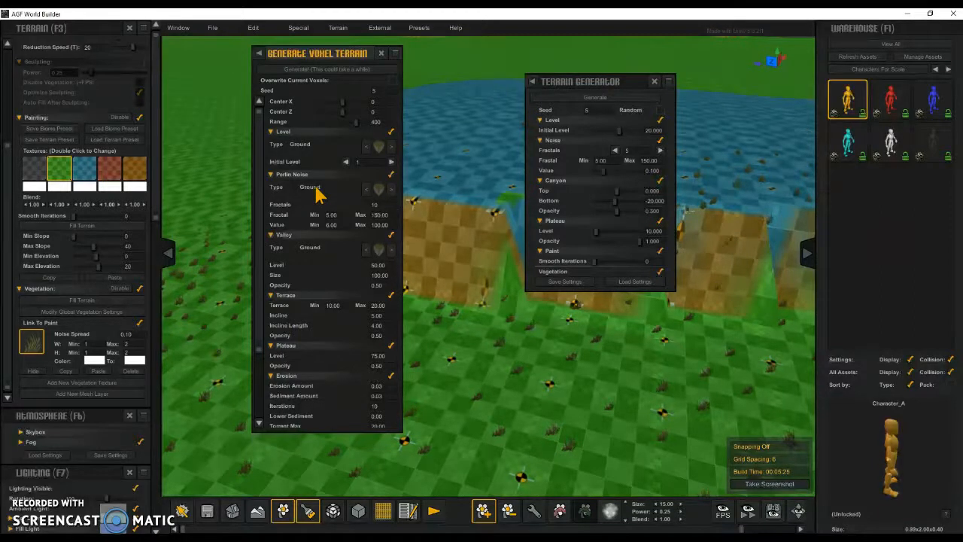
pyautogui.moveTo(443, 247); pyautogui.dragTo(413, 220, button='right')
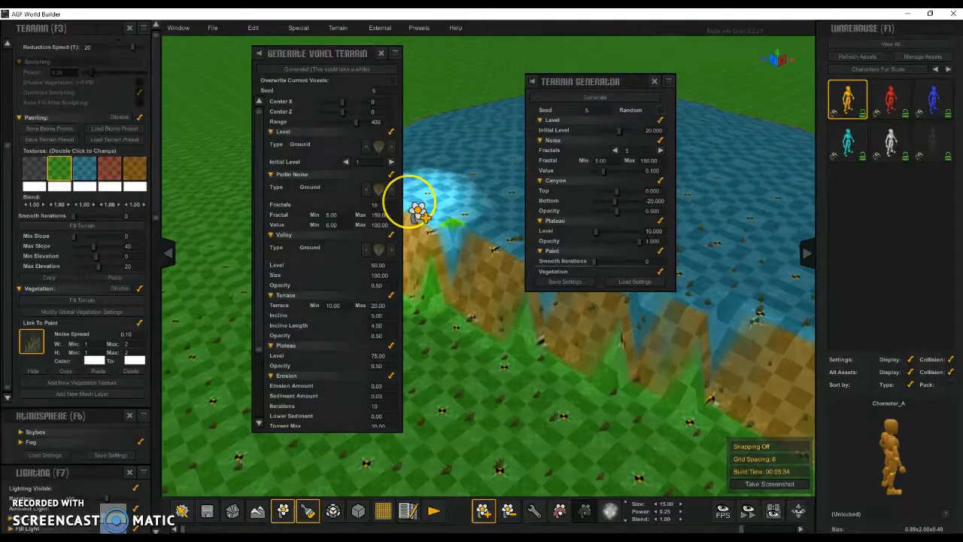
pyautogui.press('w')
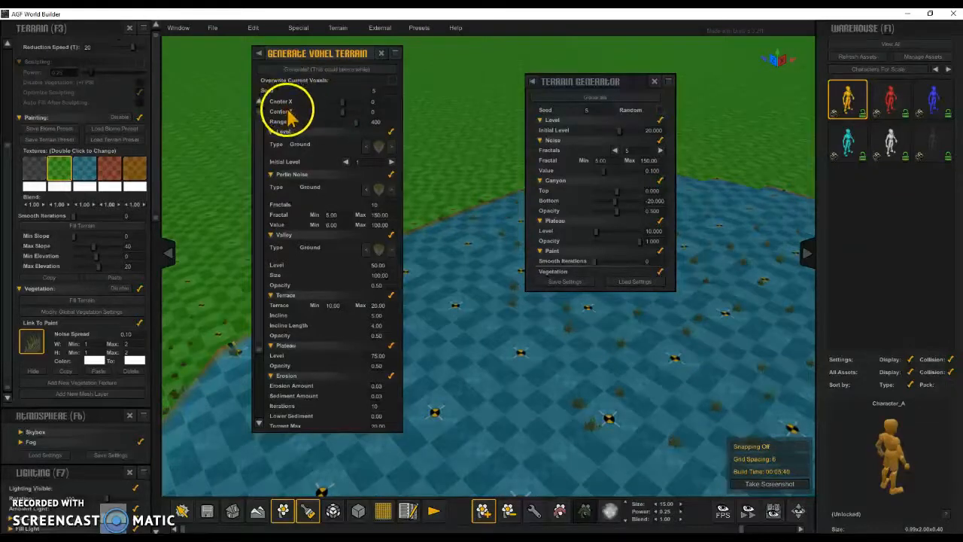
pyautogui.click(376, 112)
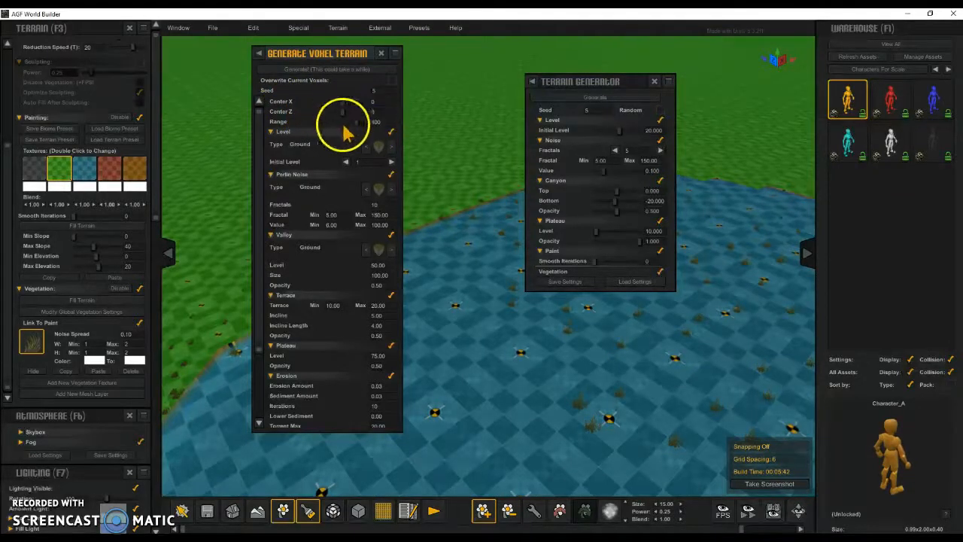
pyautogui.press('s')
pyautogui.press('s')
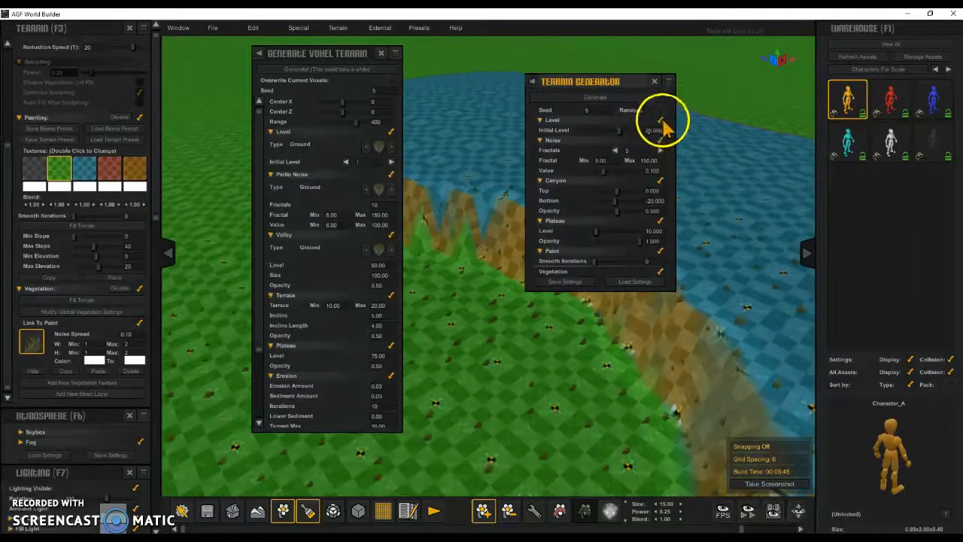
# Flatten the terrain by generating it at Initial Level 0 with Noise, Canyon, Plateau, Paint and Vegetation disabled, and close the Terrain Generator.
pyautogui.click(660, 141)
pyautogui.click(660, 180)
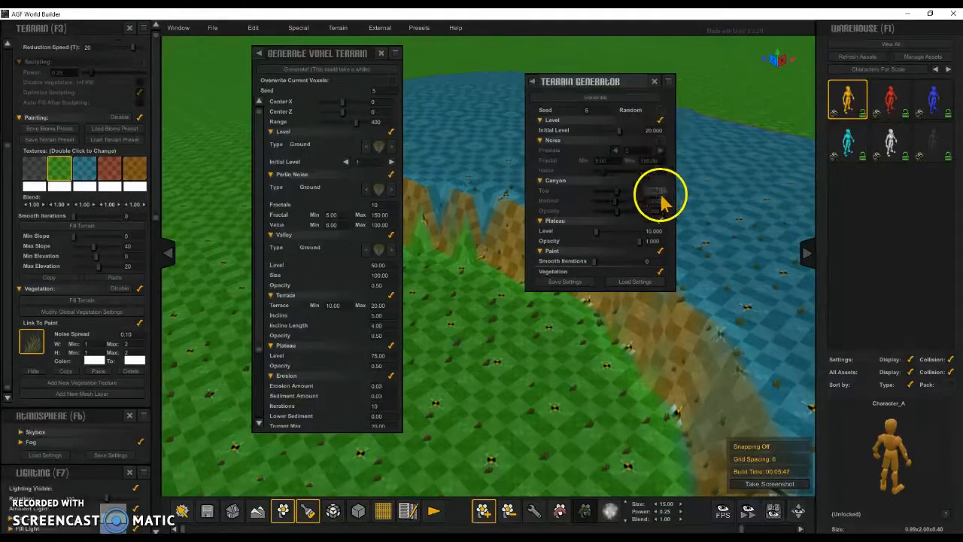
pyautogui.click(660, 221)
pyautogui.click(660, 250)
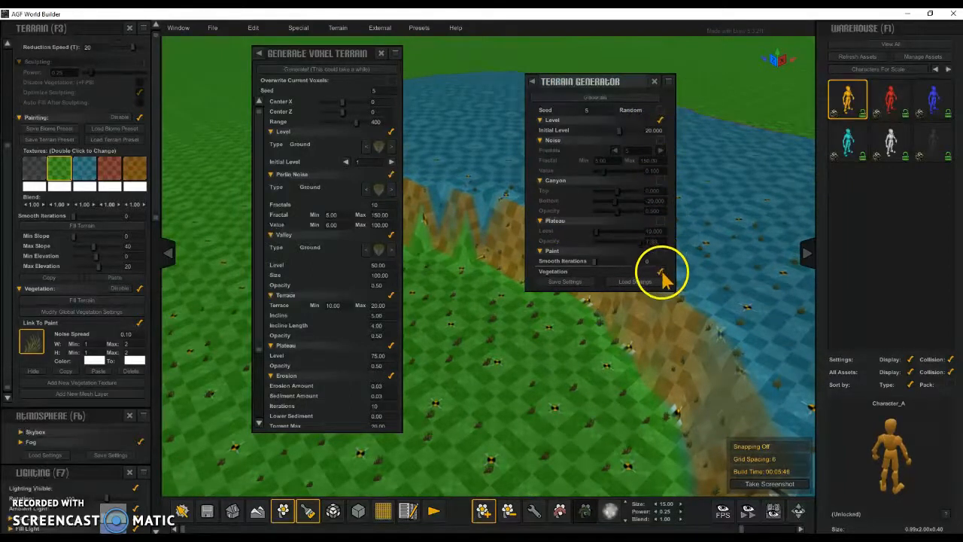
pyautogui.click(628, 99)
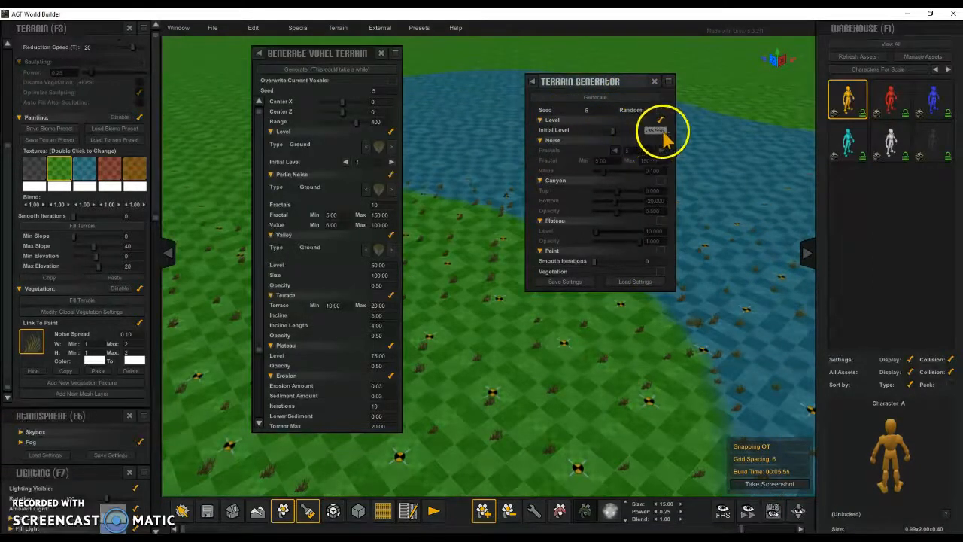
pyautogui.click(610, 99)
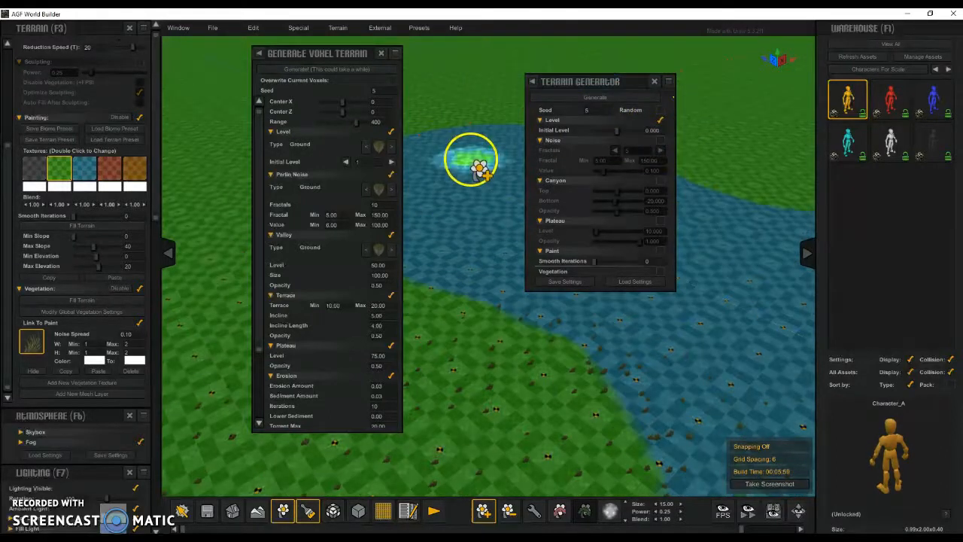
pyautogui.click(652, 83)
# Examine the coordinate axes and grid distances around the world origin on the flattened terrain.
pyautogui.moveTo(577, 277)
pyautogui.mouseDown(button='right')
pyautogui.moveTo(452, 271)
pyautogui.moveTo(507, 285)
pyautogui.moveTo(561, 264)
pyautogui.moveTo(549, 256)
pyautogui.moveTo(563, 263)
pyautogui.moveTo(606, 251)
pyautogui.mouseUp(button='right')
pyautogui.click(557, 261)
pyautogui.press('w')
pyautogui.press('w')
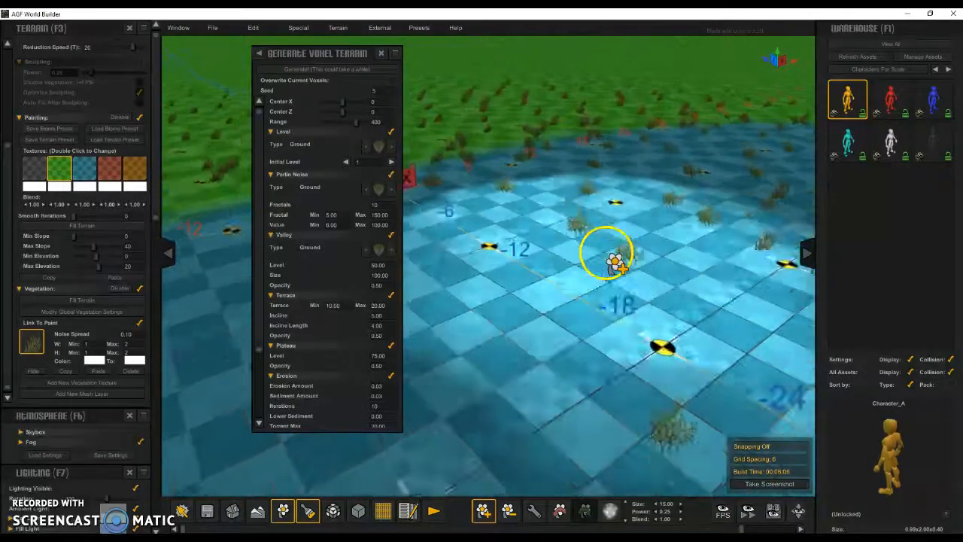
pyautogui.press('a')
pyautogui.press('a')
pyautogui.press('w')
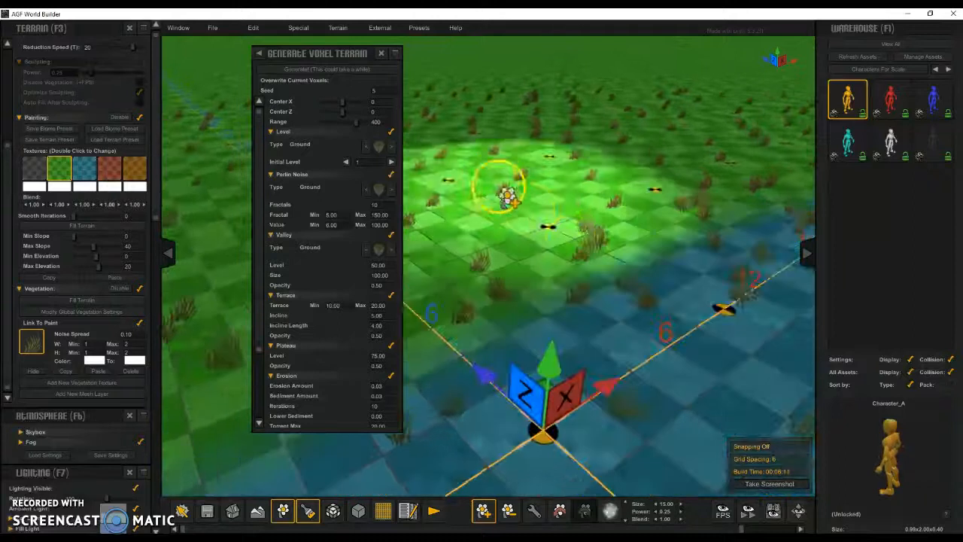
pyautogui.press('w')
pyautogui.press('a')
pyautogui.press('d')
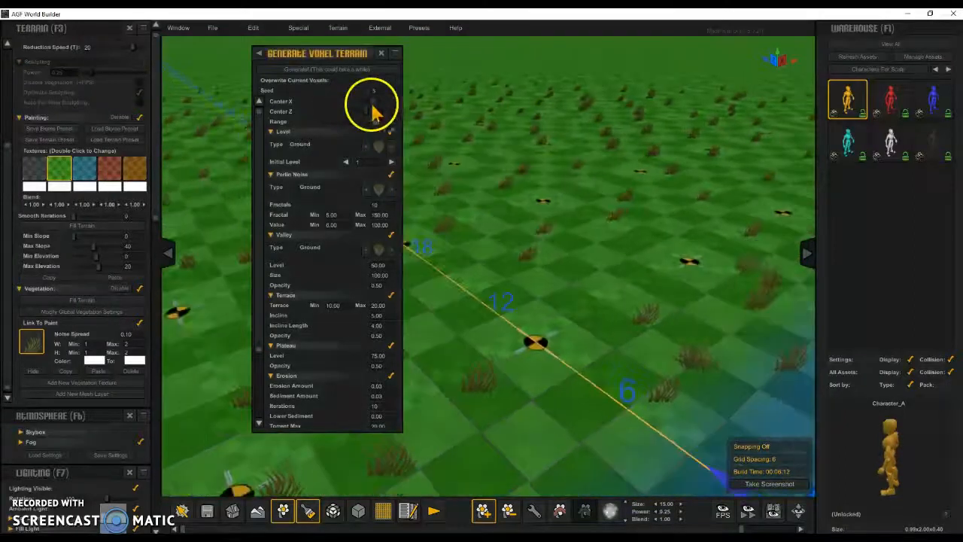
# Generate a small section of voxel terrain with Center X 20, Center Z 20 and Range 10.
pyautogui.click(374, 101)
pyautogui.write('20')
pyautogui.click(381, 112)
pyautogui.write('20')
pyautogui.click(382, 122)
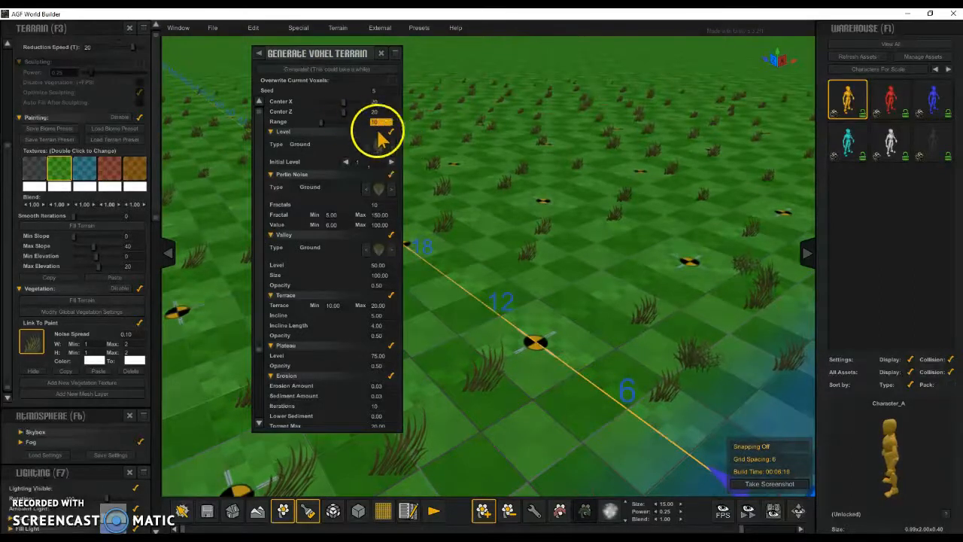
pyautogui.write('10')
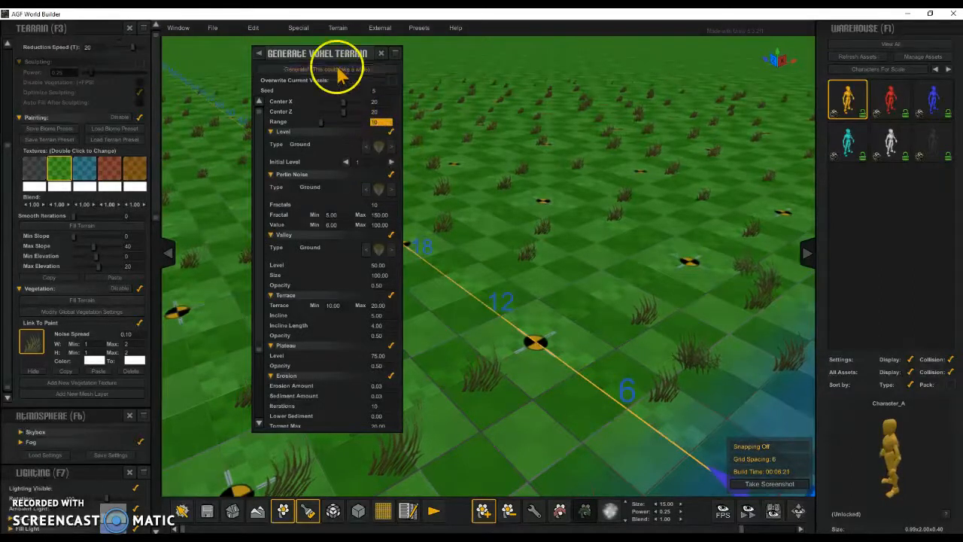
pyautogui.click(338, 69)
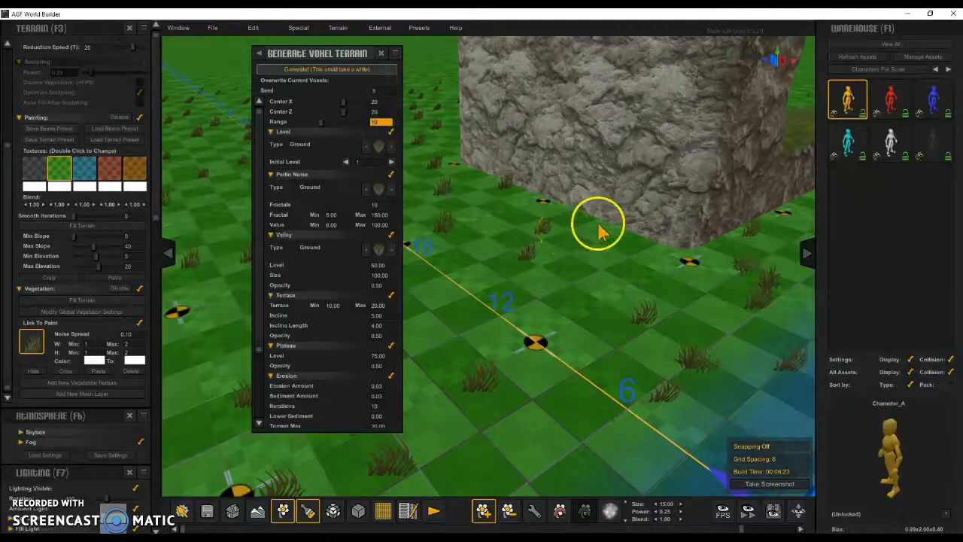
# Examine the generated voxel block from several angles and set the voxel terrain Range to 500.
pyautogui.write('0')
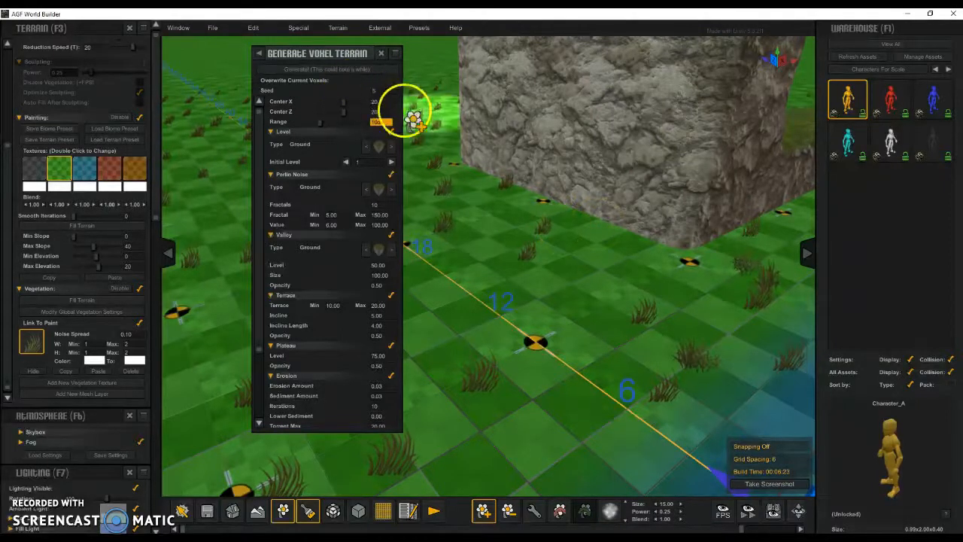
pyautogui.click(343, 95)
pyautogui.moveTo(593, 216)
pyautogui.mouseDown(button='right')
pyautogui.moveTo(630, 219)
pyautogui.moveTo(526, 298)
pyautogui.moveTo(498, 406)
pyautogui.mouseUp(button='right')
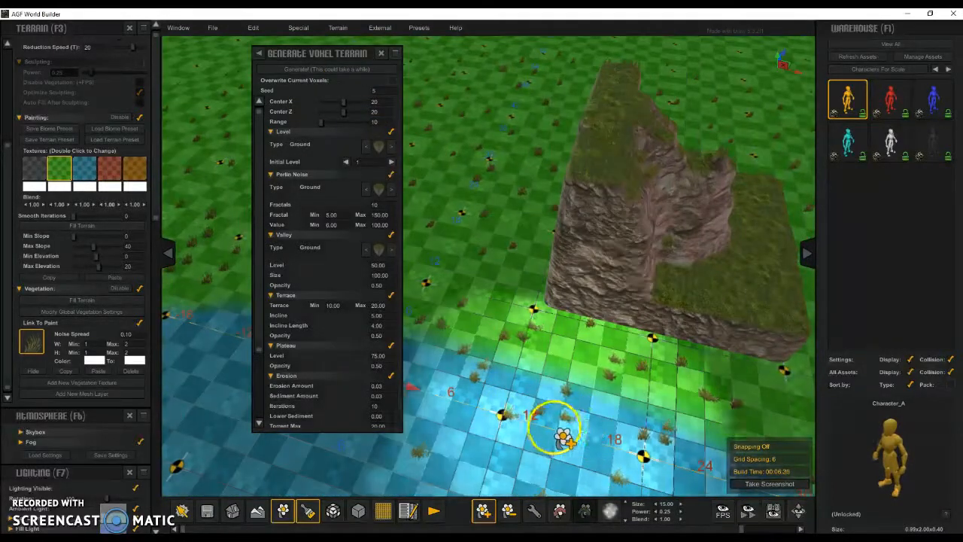
pyautogui.press('d')
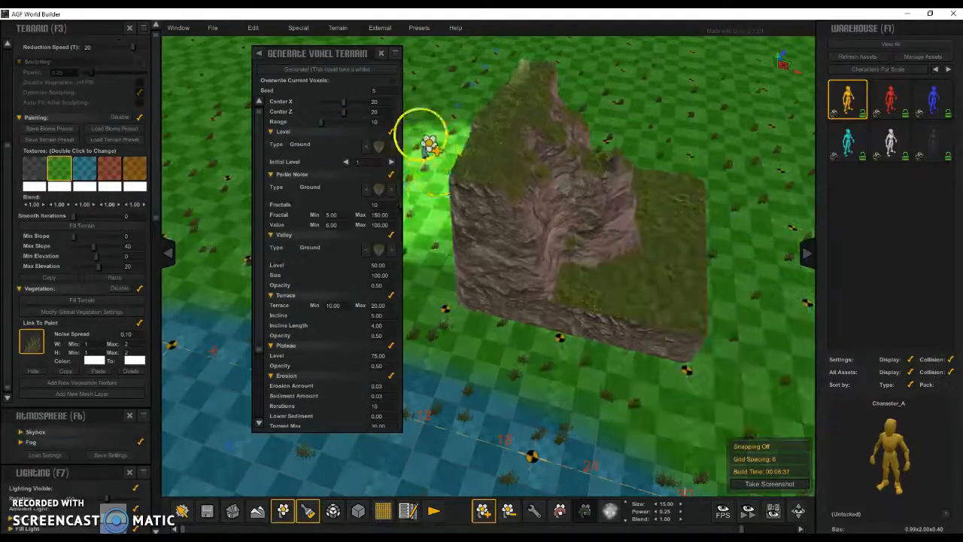
pyautogui.press('a')
pyautogui.moveTo(564, 284)
pyautogui.mouseDown(button='right')
pyautogui.moveTo(725, 284)
pyautogui.moveTo(646, 286)
pyautogui.mouseUp(button='right')
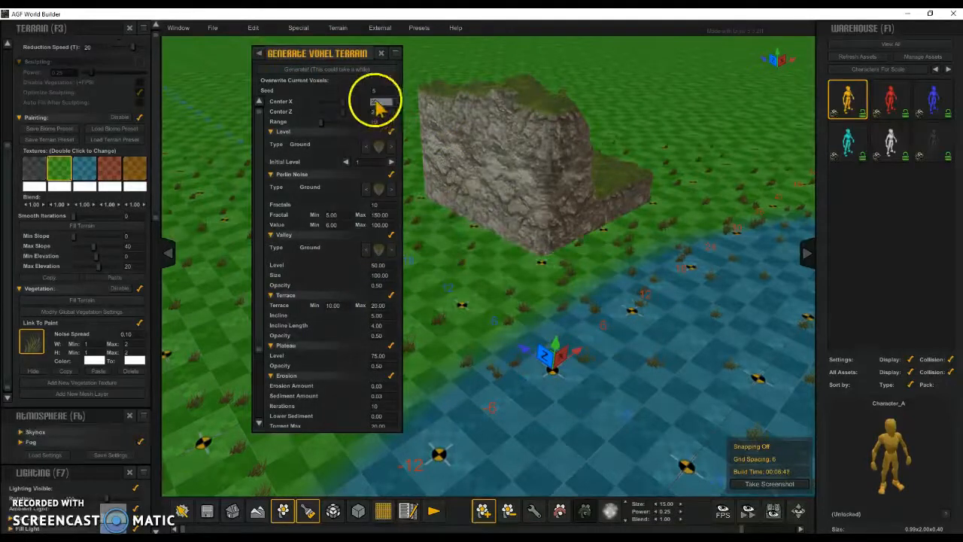
pyautogui.moveTo(342, 122); pyautogui.dragTo(370, 125)
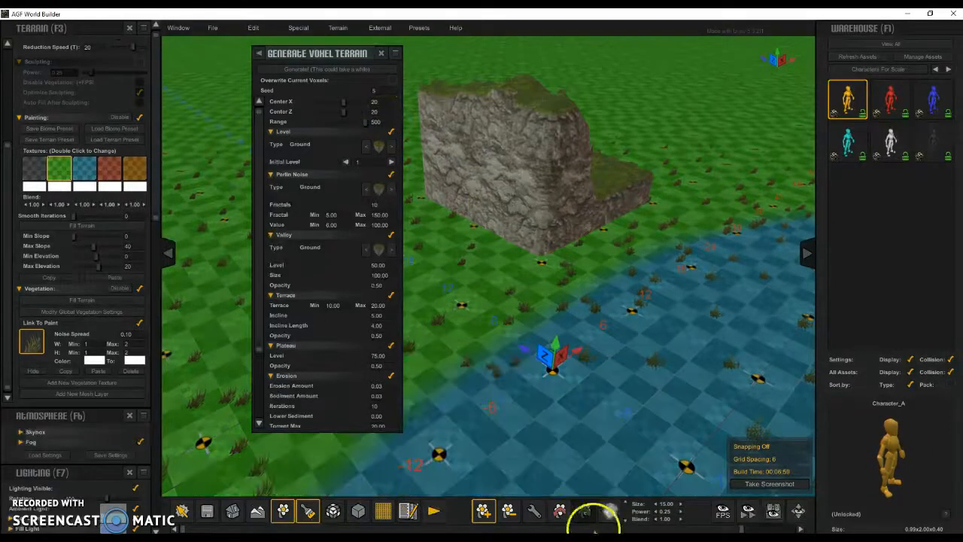
# Dismiss the release notes, add a mesh layer to the green texture's vegetation and paint with it over the world origin.
pyautogui.hotkey('alt', 'Tab')
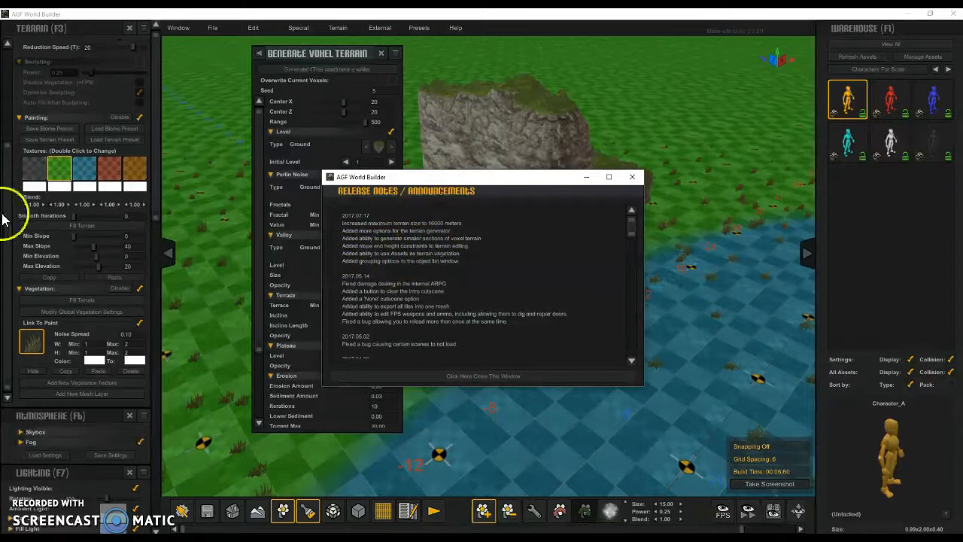
pyautogui.click(632, 177)
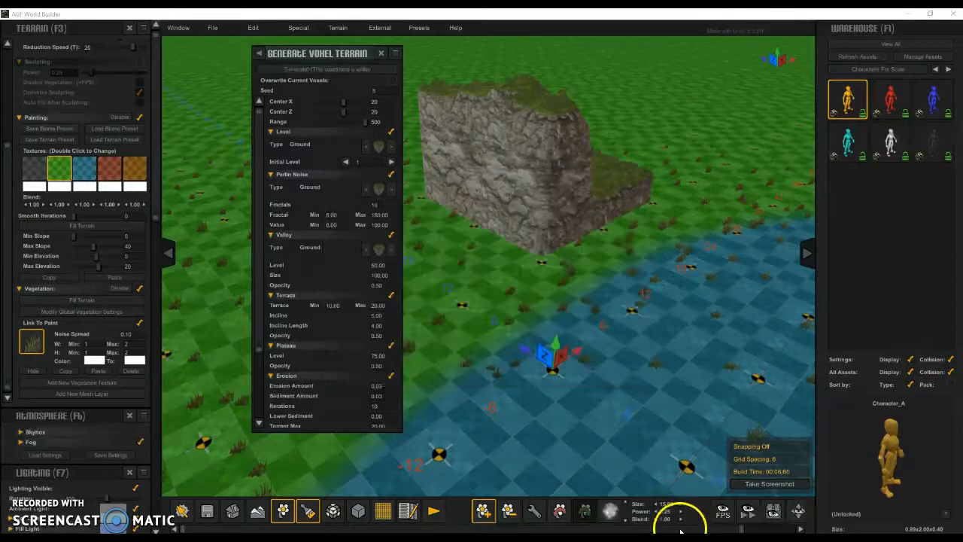
pyautogui.click(77, 395)
pyautogui.scroll(-2, 11, 361)
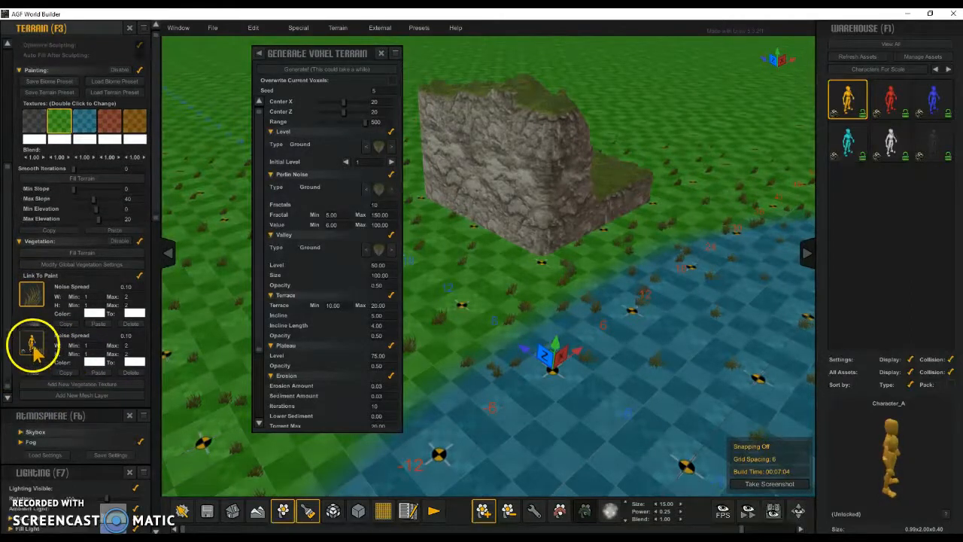
pyautogui.click(32, 348)
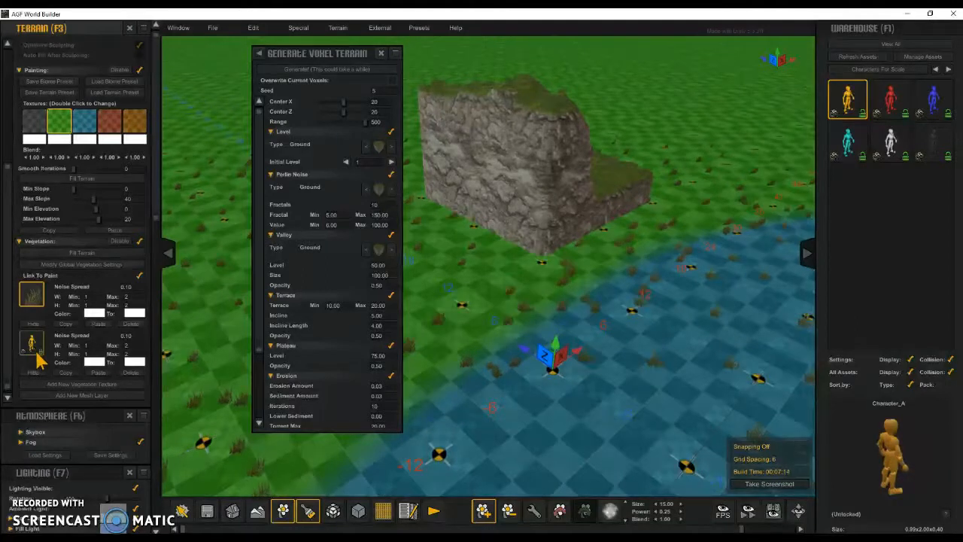
pyautogui.moveTo(602, 316)
pyautogui.mouseDown()
pyautogui.moveTo(612, 301)
pyautogui.moveTo(526, 301)
pyautogui.moveTo(510, 279)
pyautogui.moveTo(553, 331)
pyautogui.moveTo(527, 344)
pyautogui.moveTo(621, 328)
pyautogui.moveTo(628, 336)
pyautogui.moveTo(571, 293)
pyautogui.mouseUp()
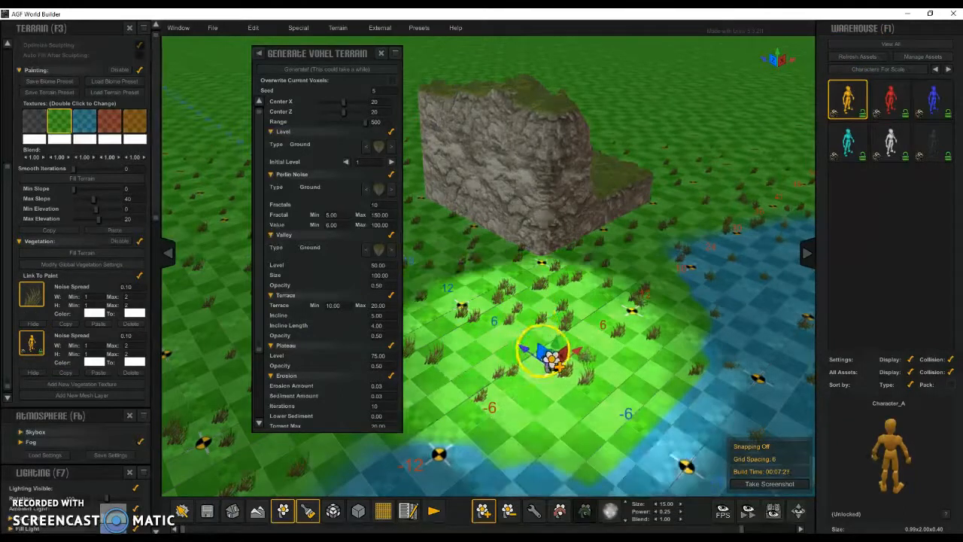
# Replace the mesh layer's character with a large grey cube and paint more cubes across the neighbouring green ground.
pyautogui.click(30, 343)
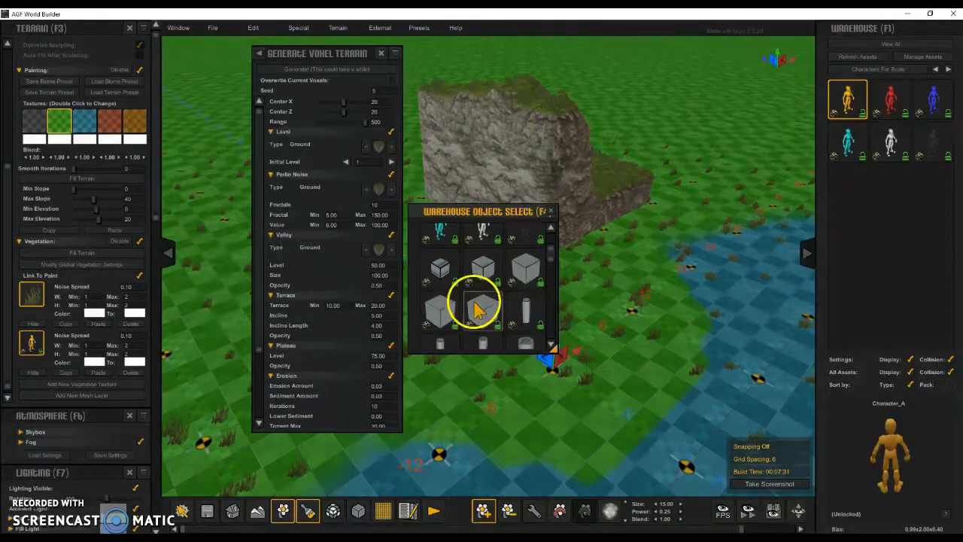
pyautogui.click(485, 314)
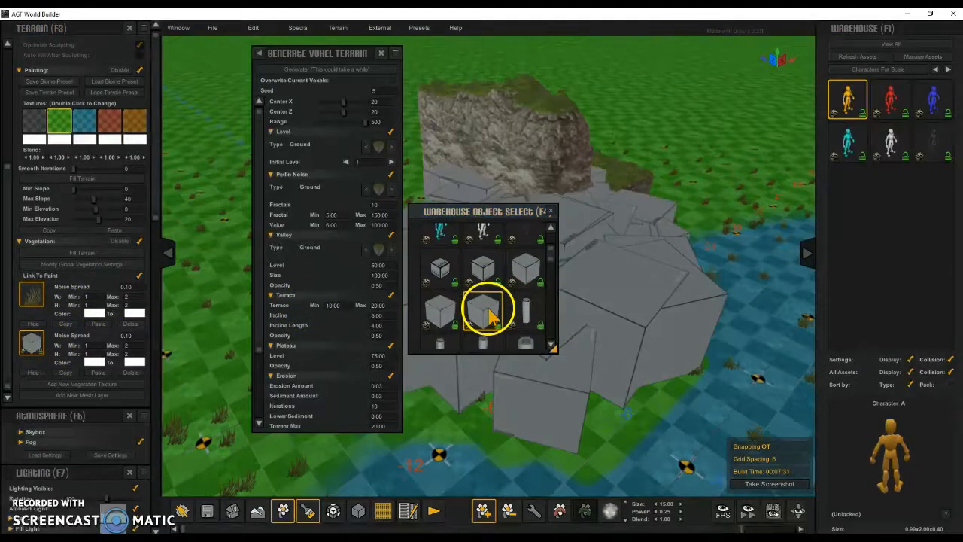
pyautogui.click(549, 211)
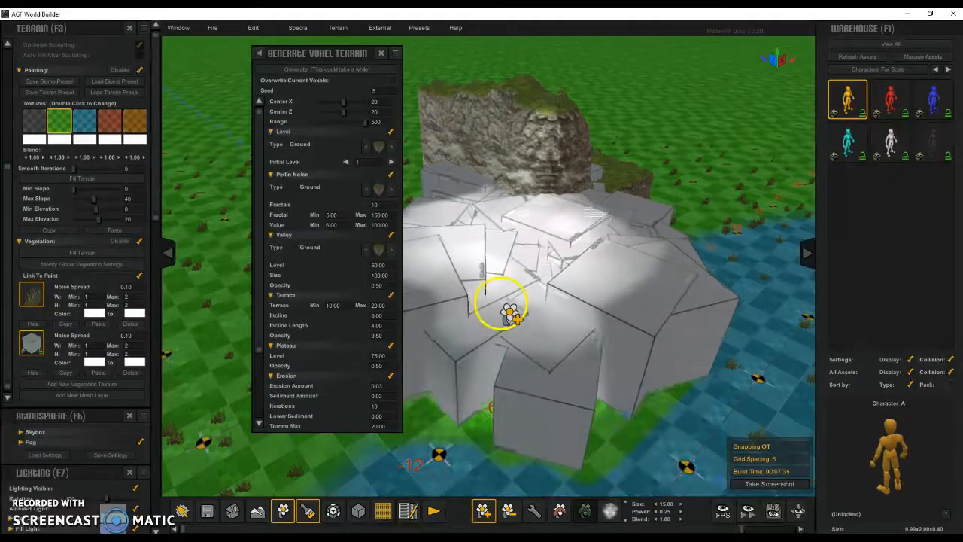
pyautogui.press('a')
pyautogui.moveTo(458, 279)
pyautogui.mouseDown()
pyautogui.moveTo(515, 394)
pyautogui.moveTo(535, 367)
pyautogui.mouseUp()
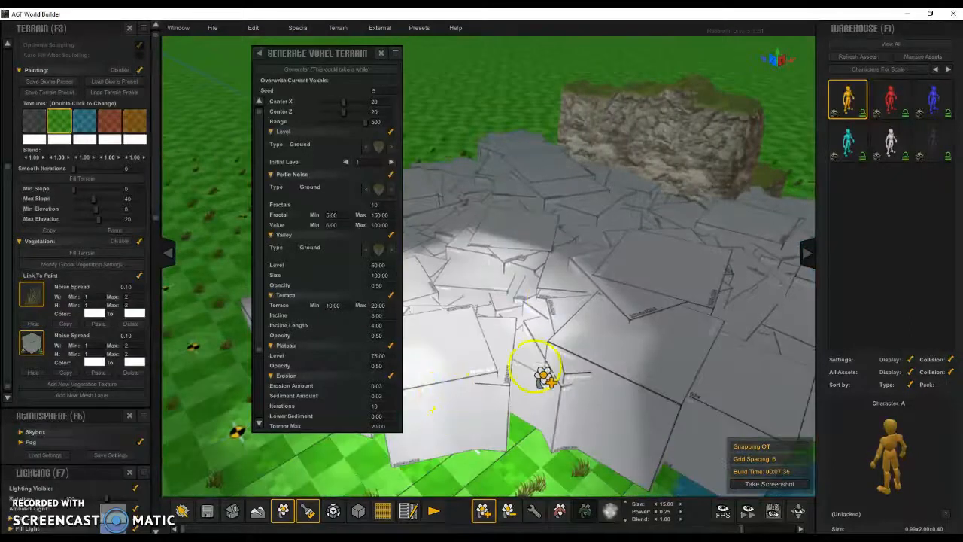
pyautogui.press('s')
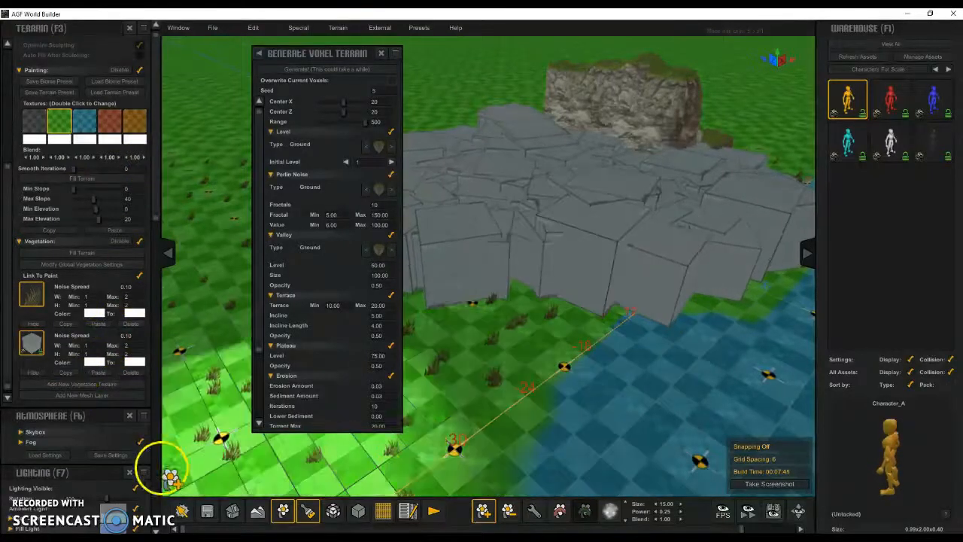
# Open the global vegetation settings with Dynamic Values expanded and close the voxel terrain generation window.
pyautogui.click(86, 264)
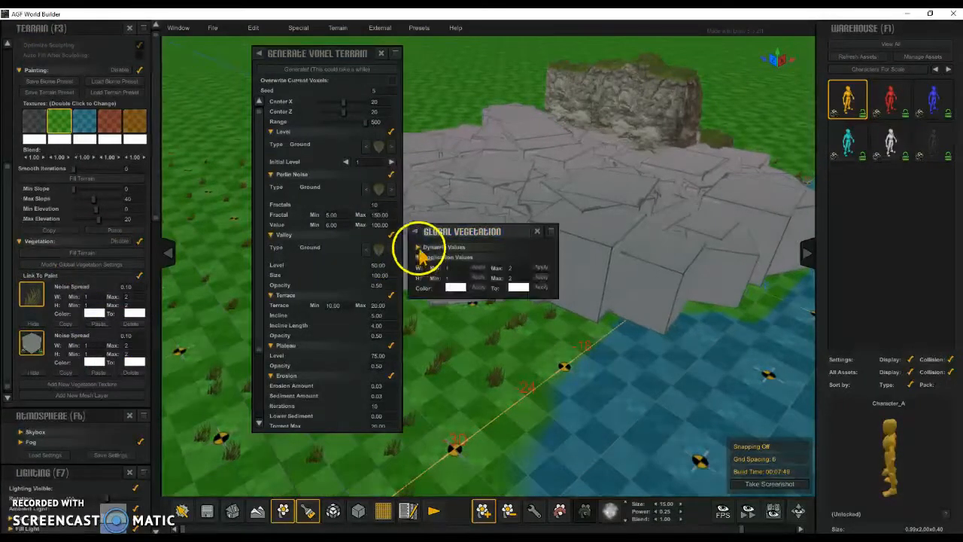
pyautogui.click(419, 248)
pyautogui.moveTo(461, 237); pyautogui.dragTo(455, 288)
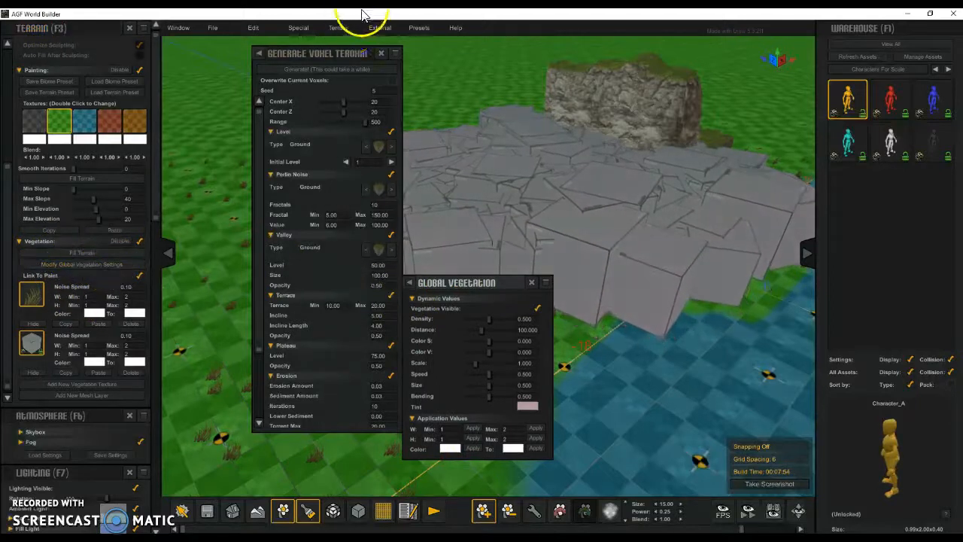
pyautogui.click(381, 54)
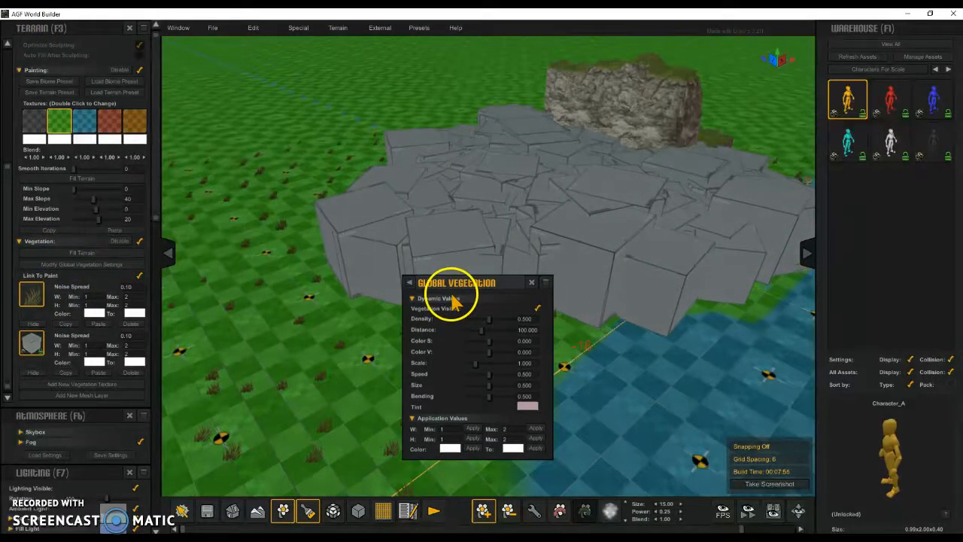
# Move the global vegetation window clear of the cubes and raise both the vegetation Speed and Size to 1.000.
pyautogui.moveTo(463, 290); pyautogui.dragTo(287, 250)
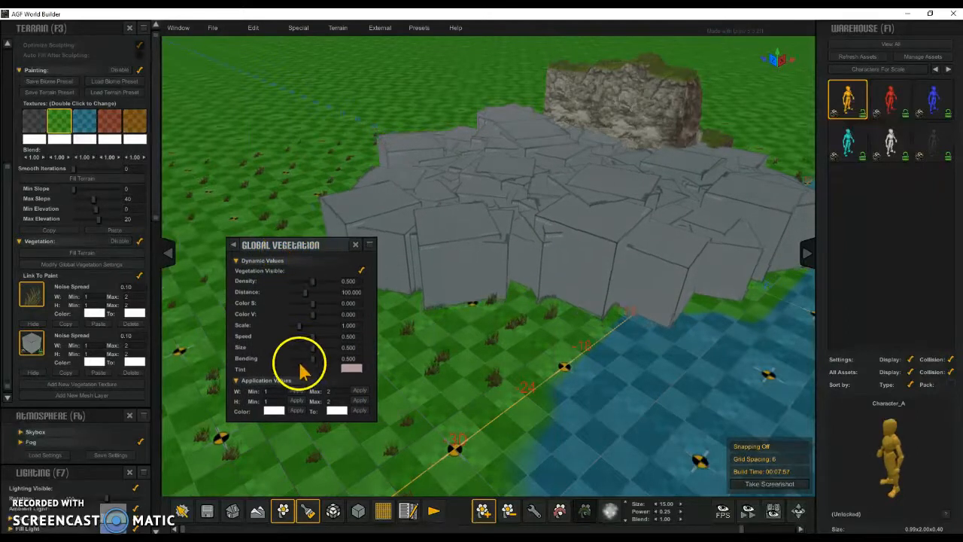
pyautogui.moveTo(313, 336); pyautogui.dragTo(368, 345)
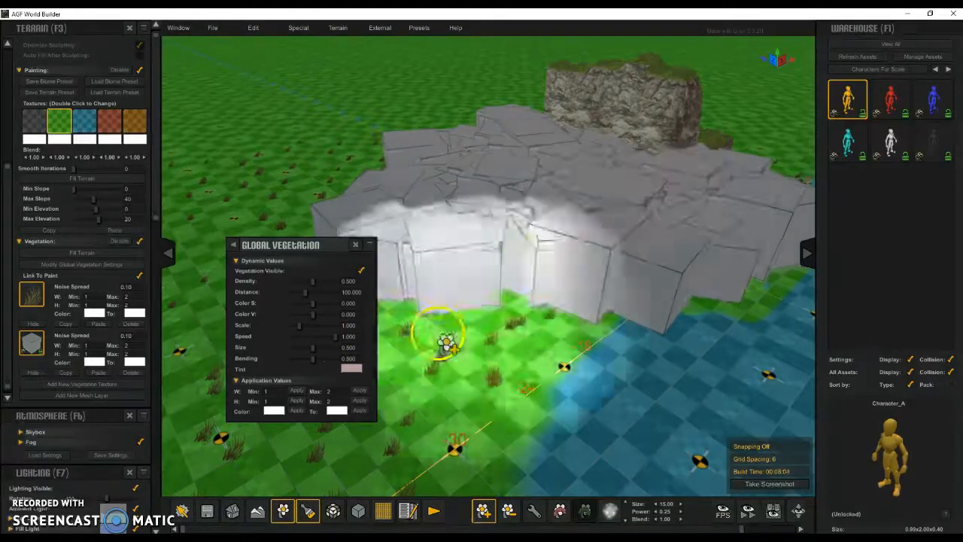
pyautogui.moveTo(325, 345); pyautogui.dragTo(280, 345)
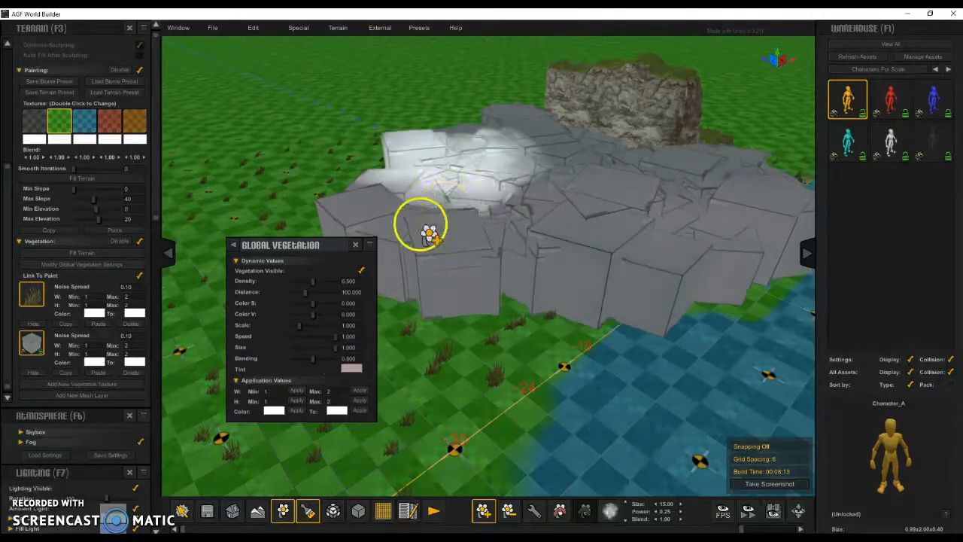
pyautogui.moveTo(323, 344); pyautogui.dragTo(294, 357)
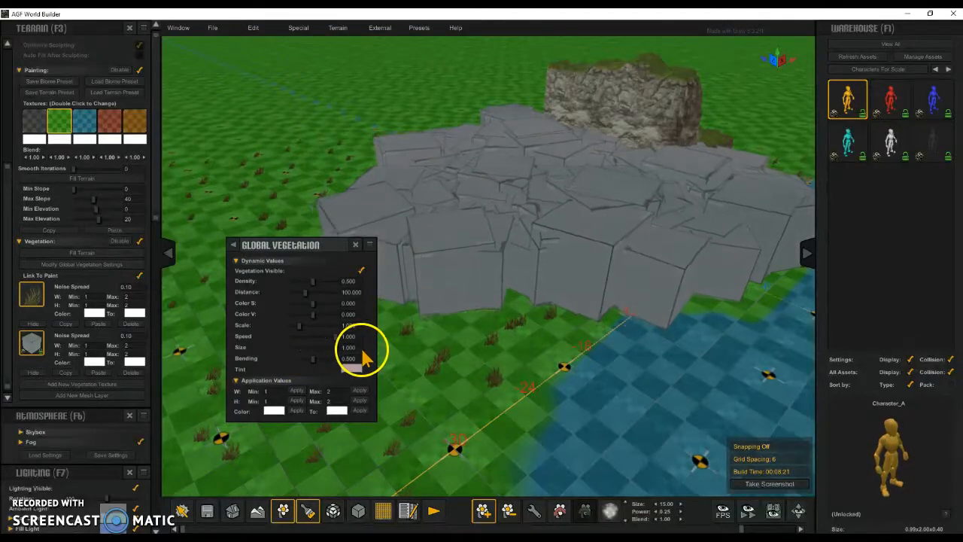
# Set the vegetation Bending to 1.000 and Size to about 0.722, and close the global vegetation settings.
pyautogui.click(315, 347)
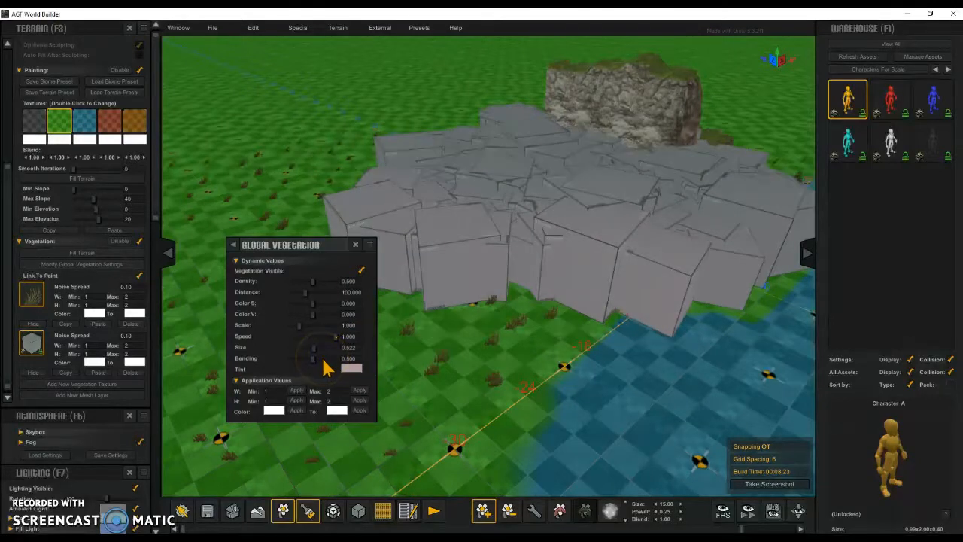
pyautogui.moveTo(333, 365); pyautogui.dragTo(346, 366)
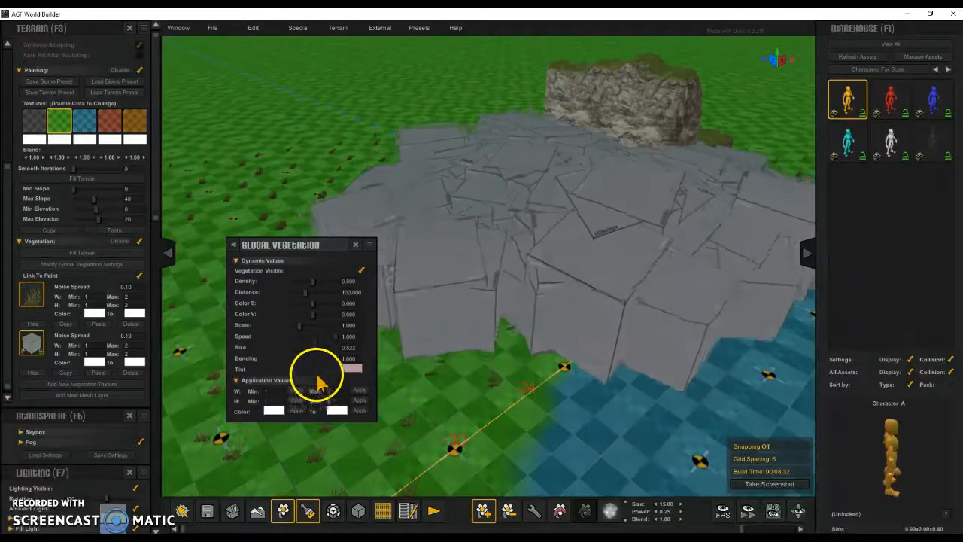
pyautogui.click(323, 348)
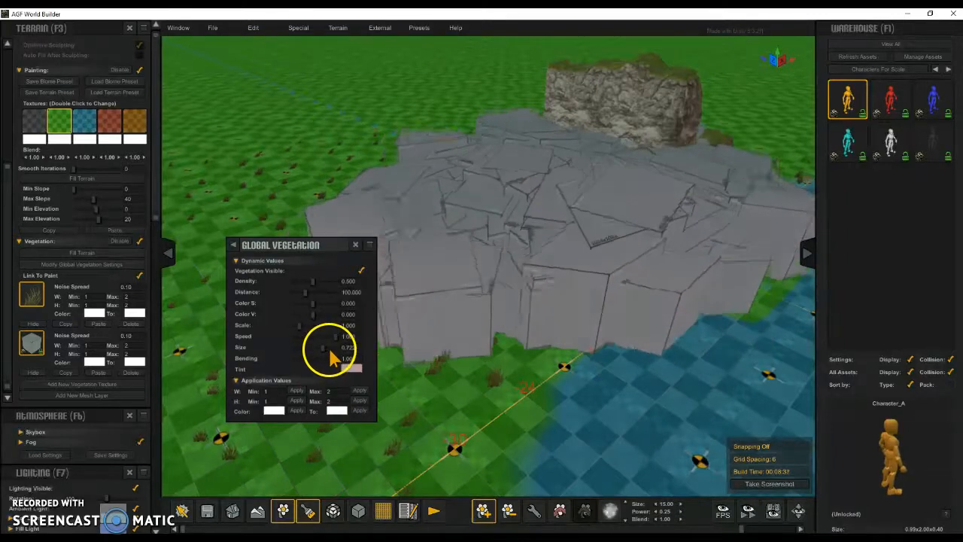
pyautogui.click(354, 246)
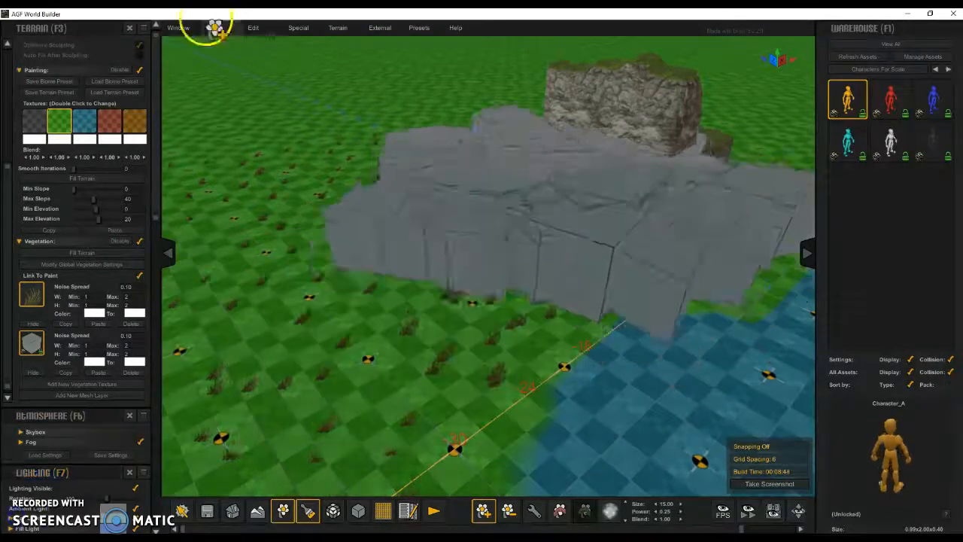
# Open the Object List over an empty stretch of grass, expand its object sections and enlarge the window.
pyautogui.click(182, 30)
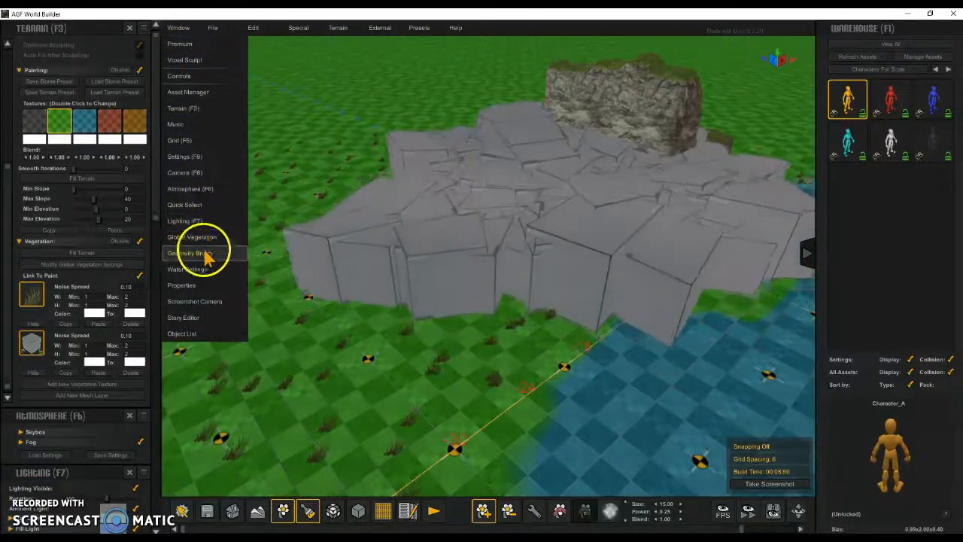
pyautogui.click(187, 335)
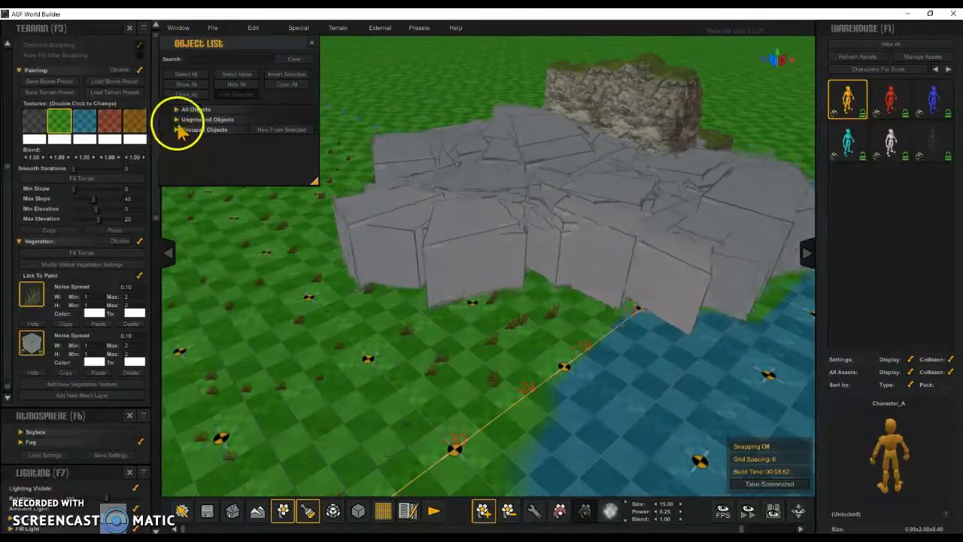
pyautogui.press('a')
pyautogui.press('a')
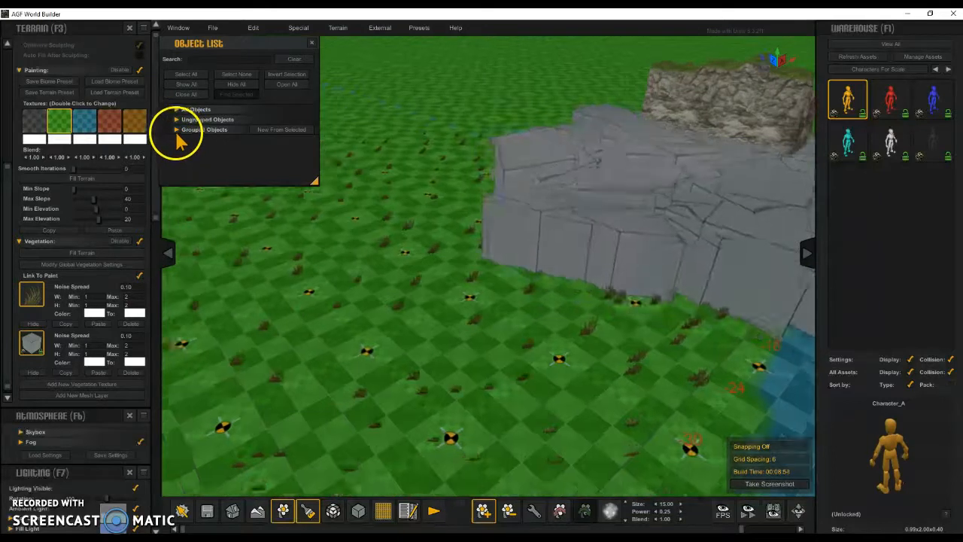
pyautogui.press('a')
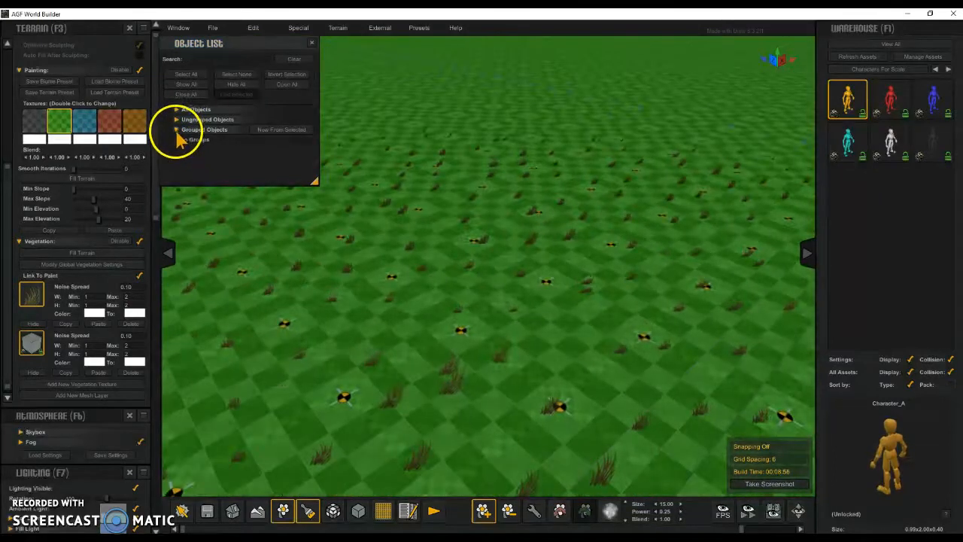
pyautogui.moveTo(313, 182); pyautogui.dragTo(391, 335)
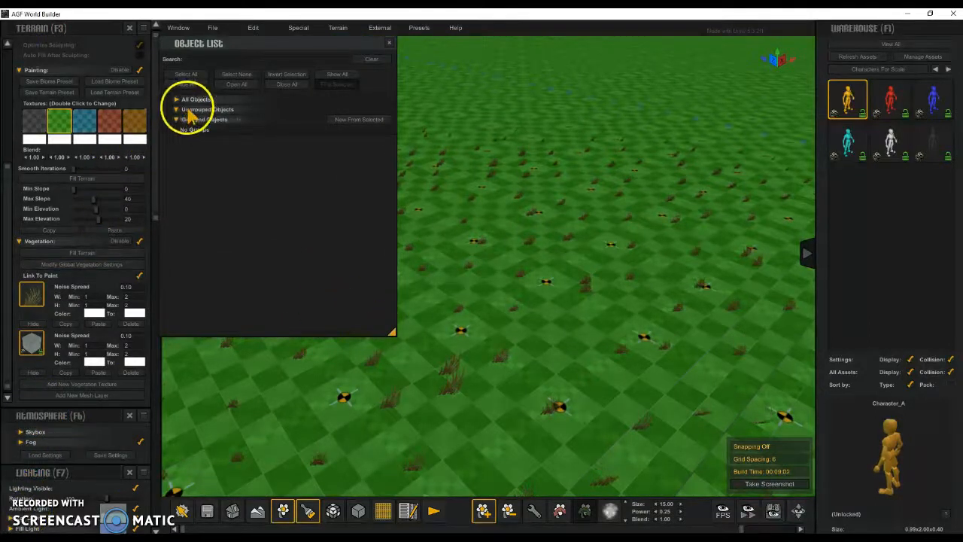
# Place one each of Character_A through Character_F in a loose ring on the open grass.
pyautogui.click(848, 98)
pyautogui.click(535, 256)
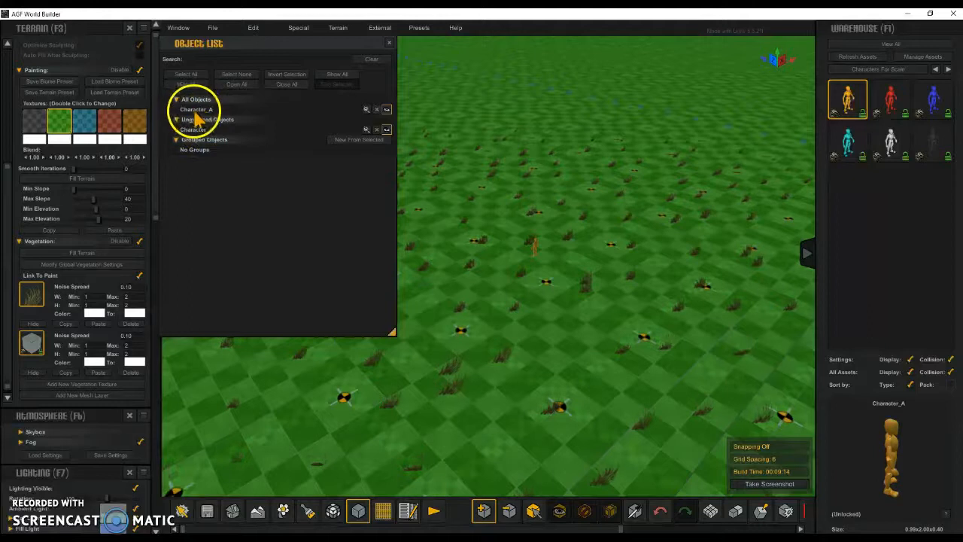
pyautogui.click(892, 103)
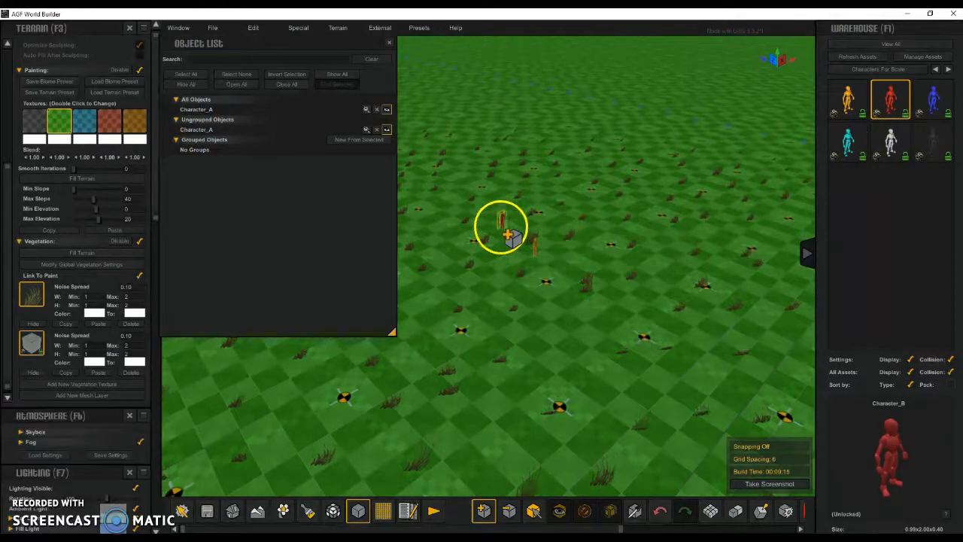
pyautogui.click(501, 226)
pyautogui.press('Right')
pyautogui.click(476, 246)
pyautogui.press('Right')
pyautogui.click(456, 275)
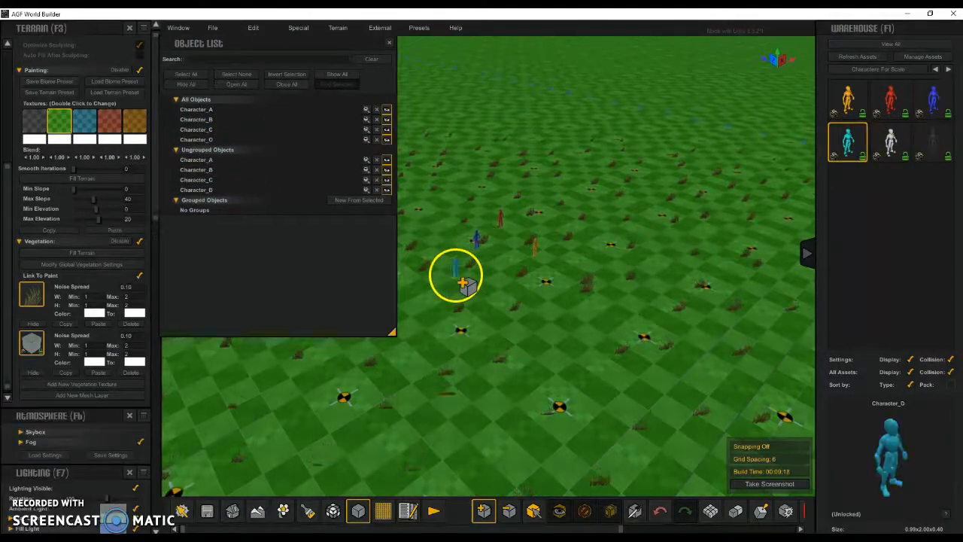
pyautogui.press('Right')
pyautogui.click(487, 284)
pyautogui.press('Right')
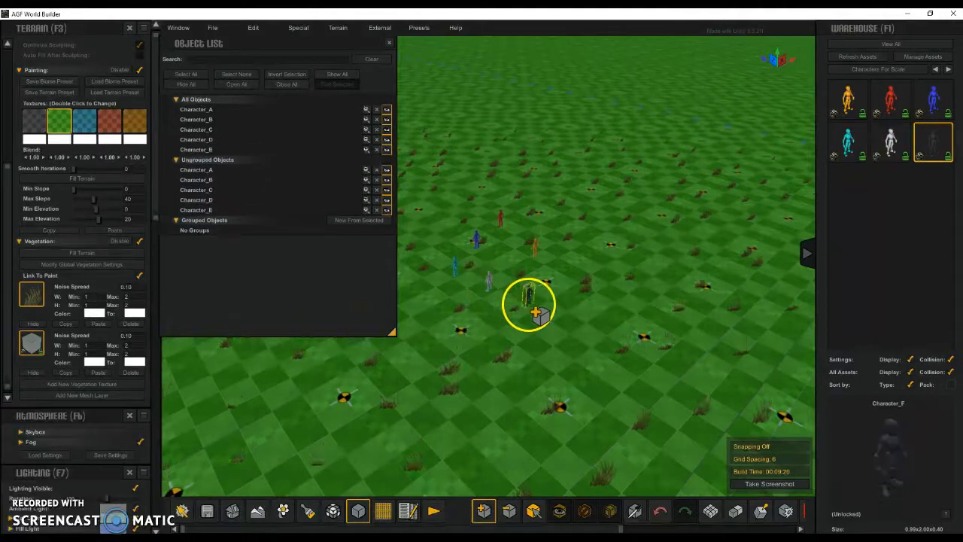
pyautogui.click(531, 306)
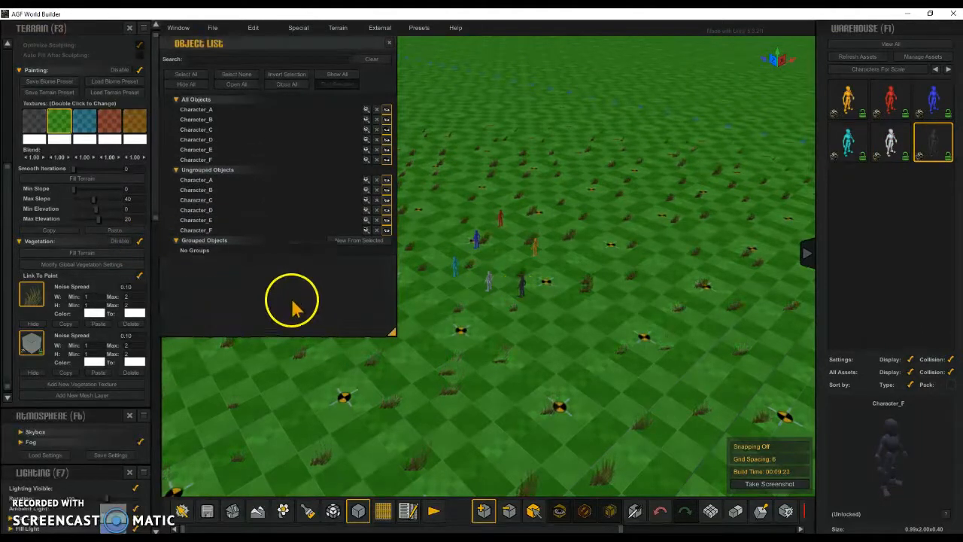
# Select Character_A and Character_F together and create a new object group from them, keeping its default name.
pyautogui.click(533, 511)
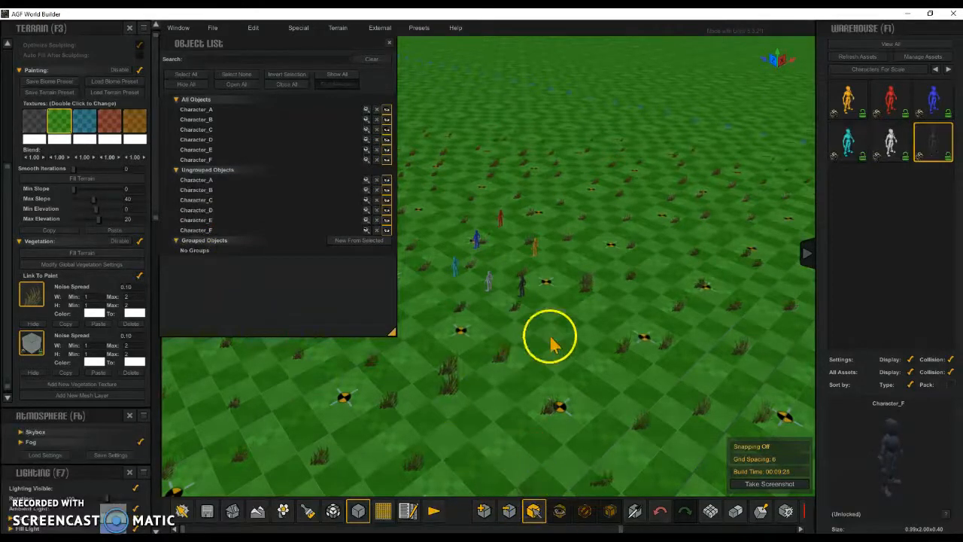
pyautogui.moveTo(604, 215); pyautogui.dragTo(509, 324)
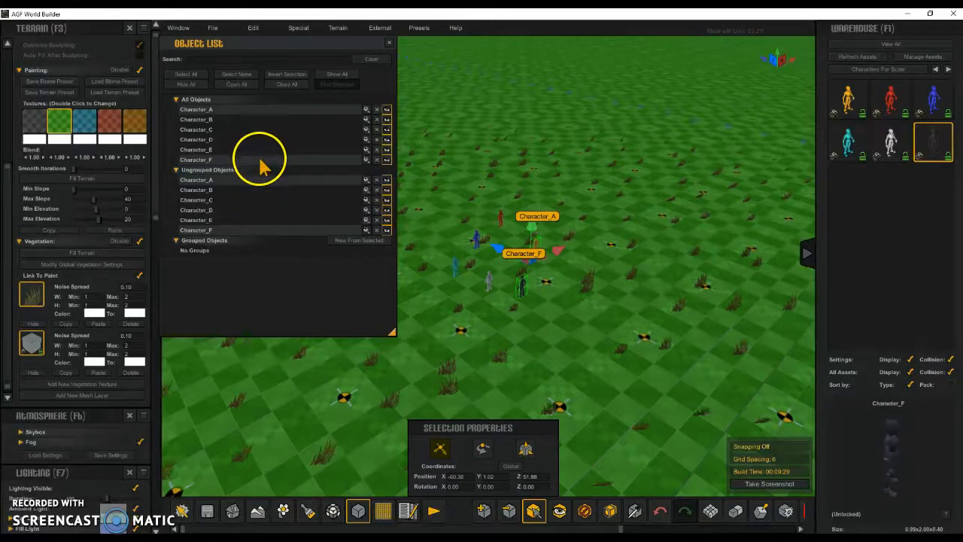
pyautogui.click(236, 167)
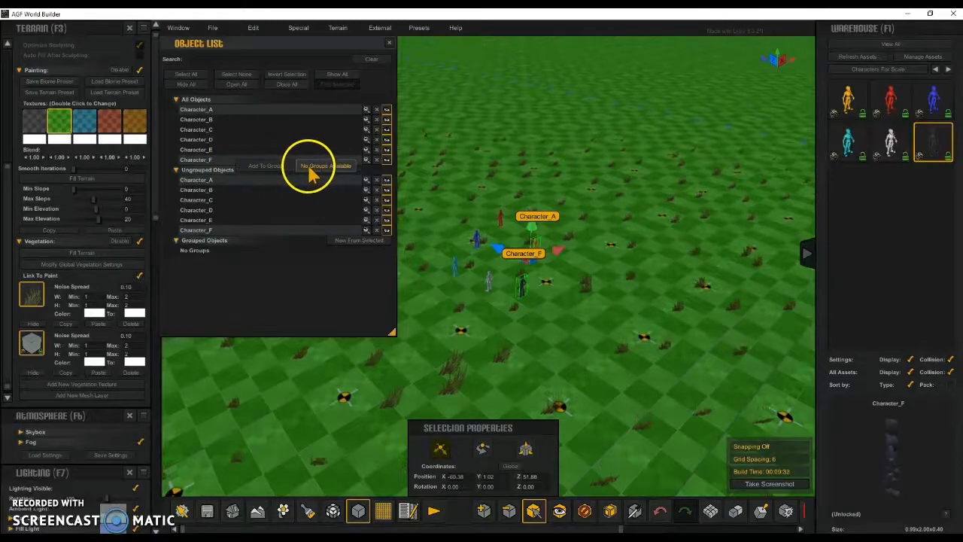
pyautogui.click(357, 241)
pyautogui.doubleClick(192, 230)
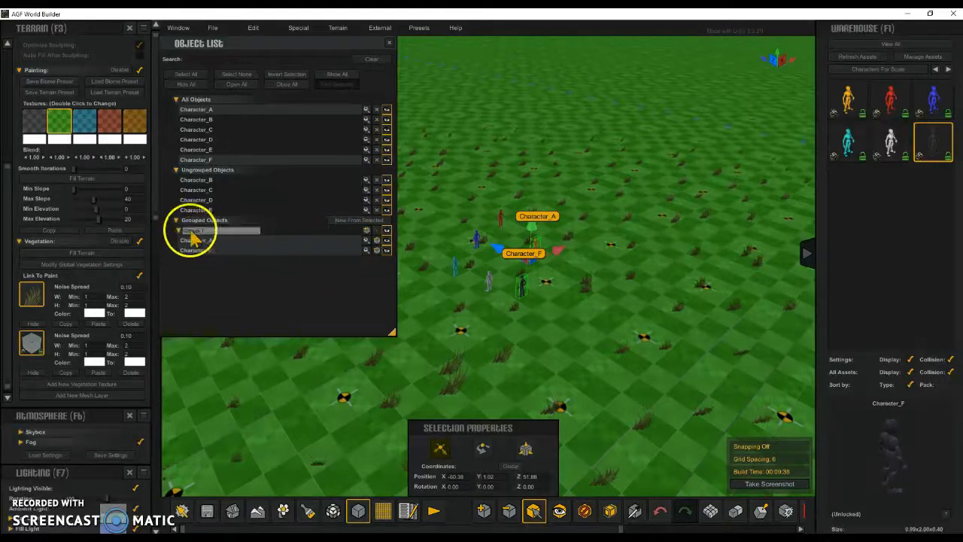
pyautogui.click(247, 251)
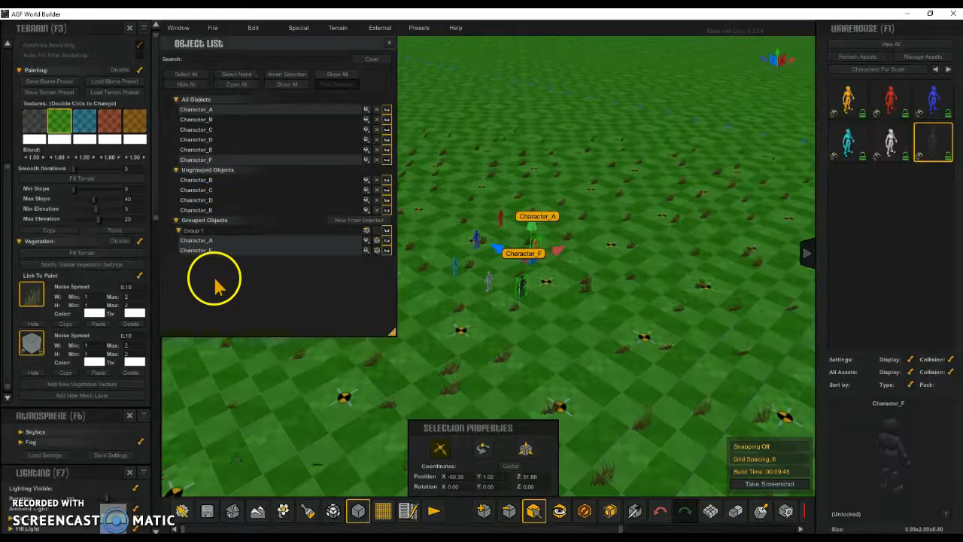
# Clear the selection, focus Character_F from the object list, remove it from Group 1 and add it back.
pyautogui.click(561, 345)
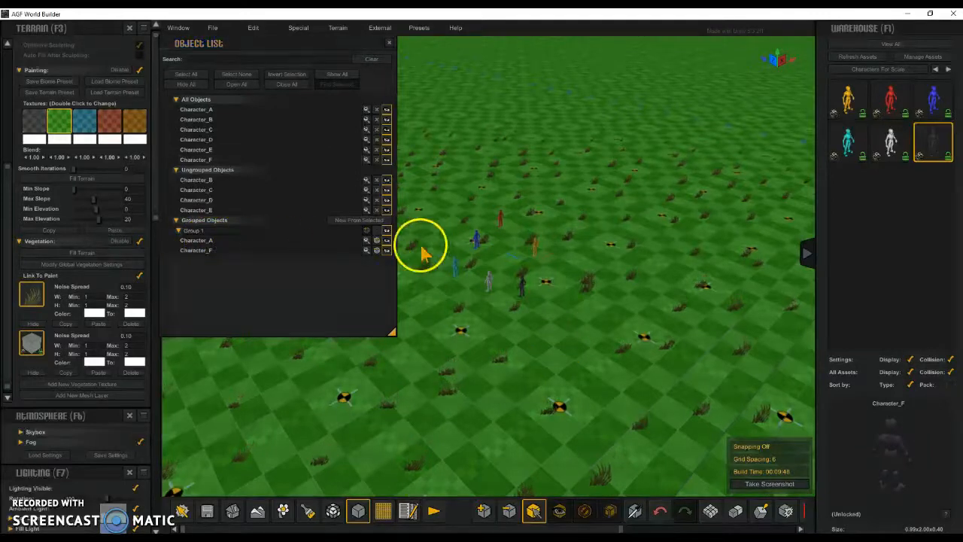
pyautogui.click(365, 240)
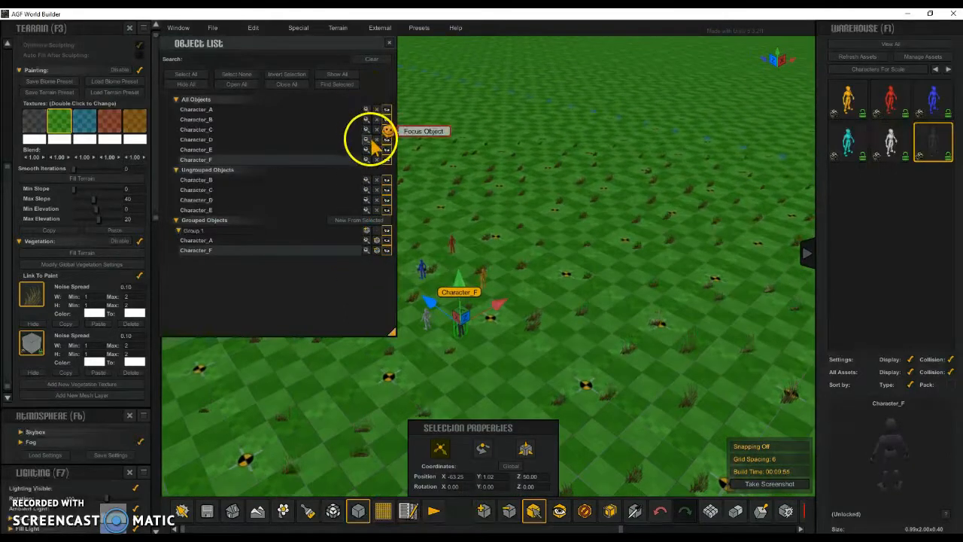
pyautogui.click(376, 248)
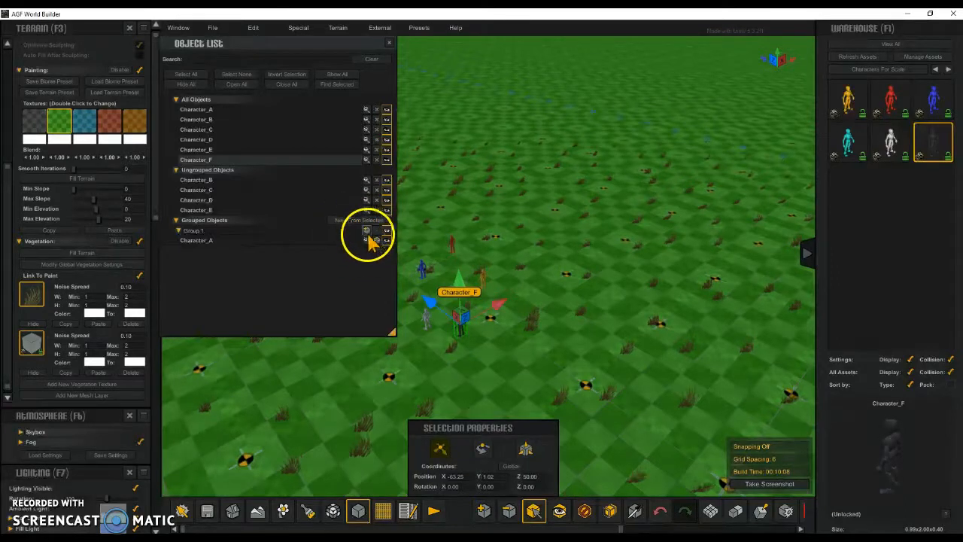
pyautogui.click(366, 230)
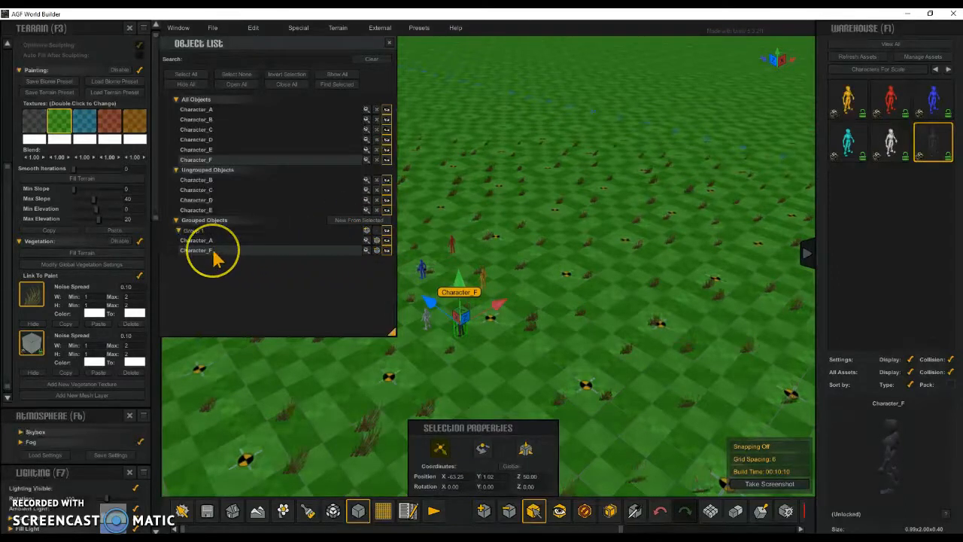
# Delete the dark Character_F figure from the scene.
pyautogui.click(383, 242)
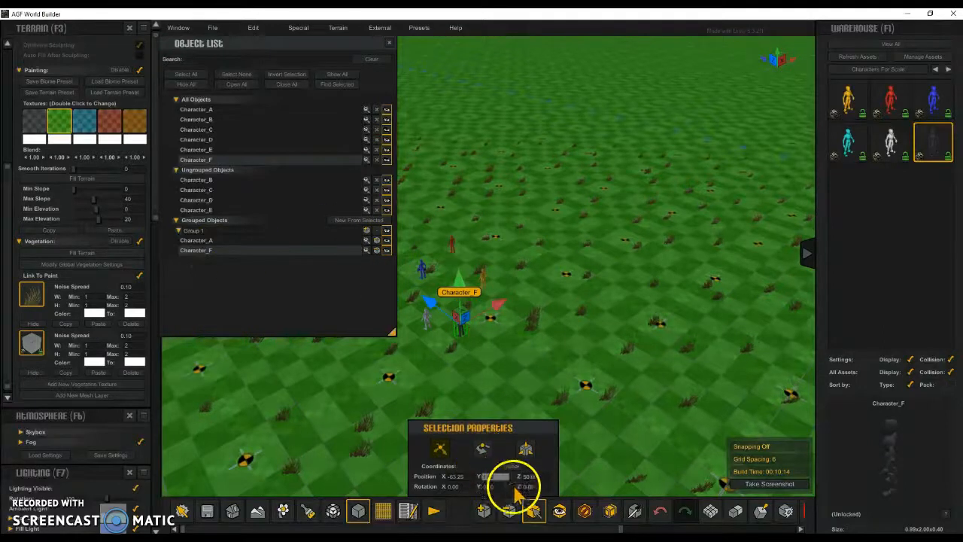
pyautogui.click(508, 511)
pyautogui.click(460, 325)
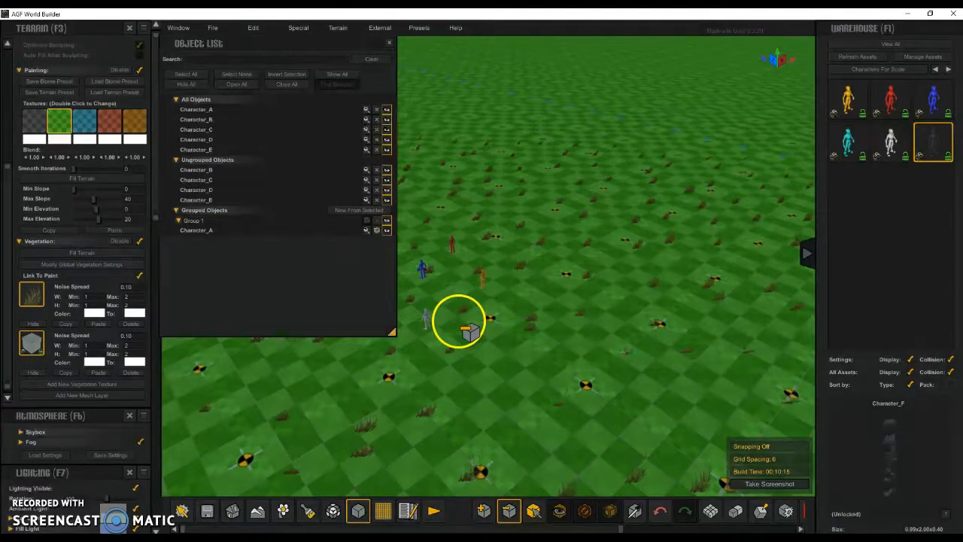
# Select Character_B, Character_C and Character_E, create a second group from them, hide that group and clear the selection.
pyautogui.click(533, 511)
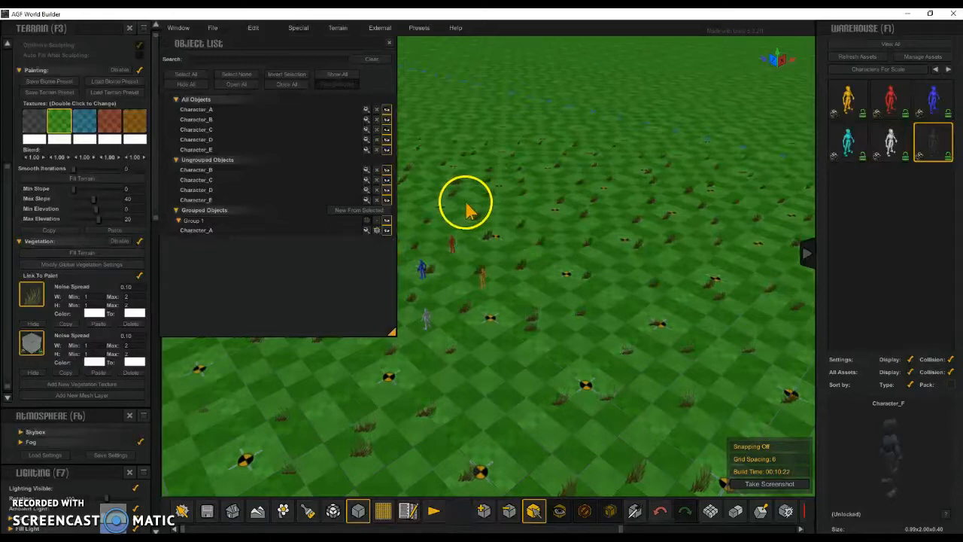
pyautogui.press('a')
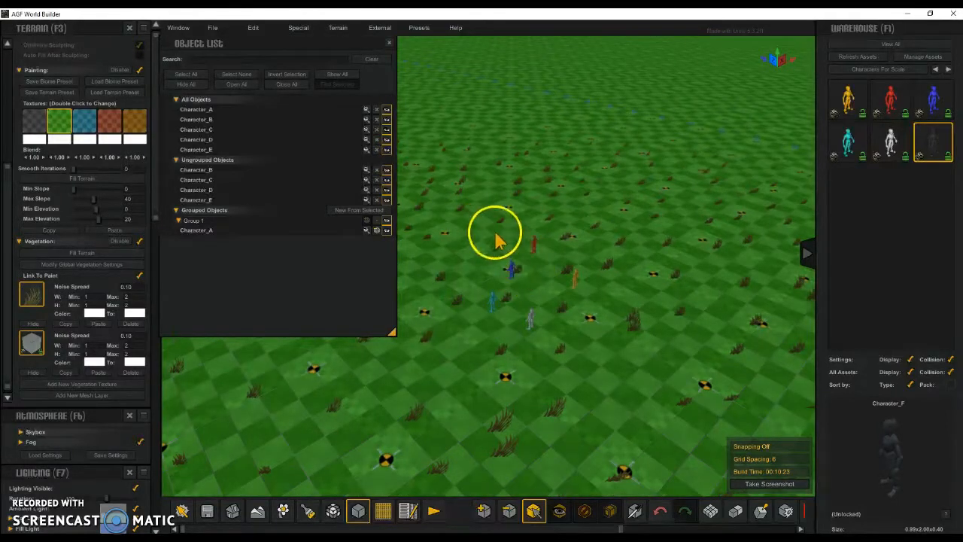
pyautogui.click(521, 272)
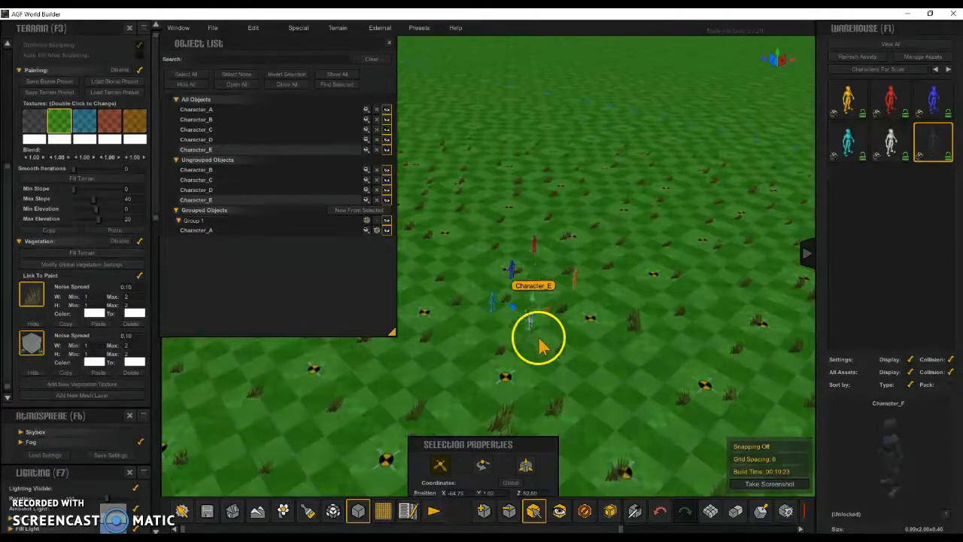
pyautogui.moveTo(552, 367); pyautogui.dragTo(512, 239)
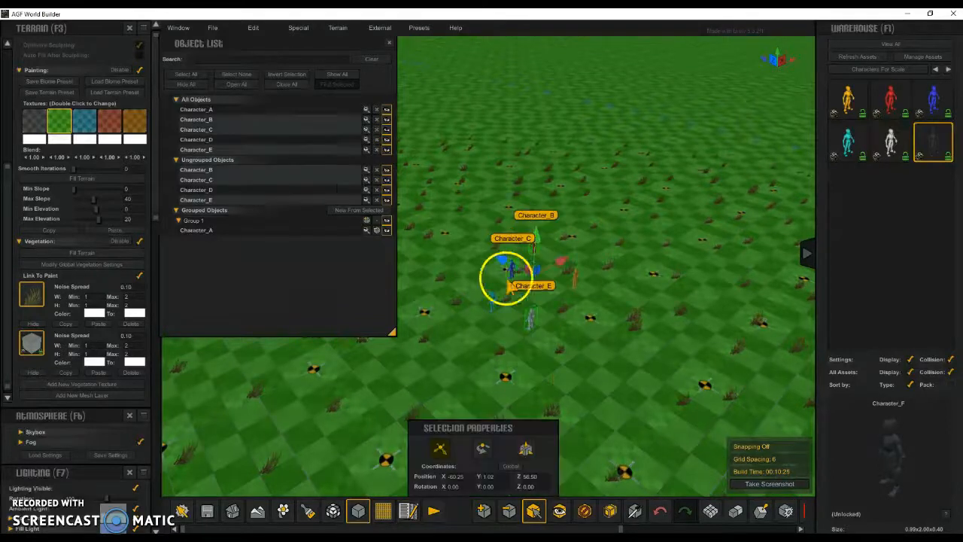
pyautogui.click(359, 211)
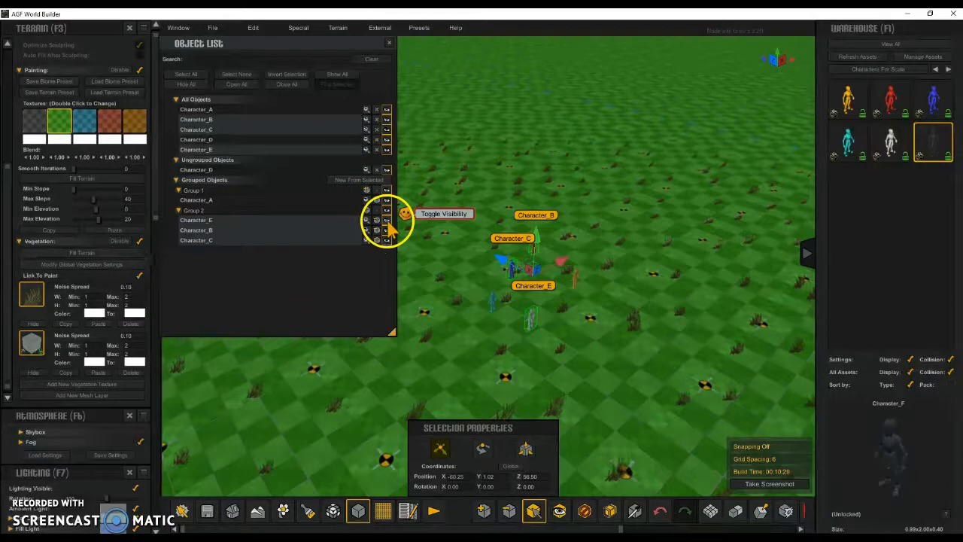
pyautogui.click(688, 397)
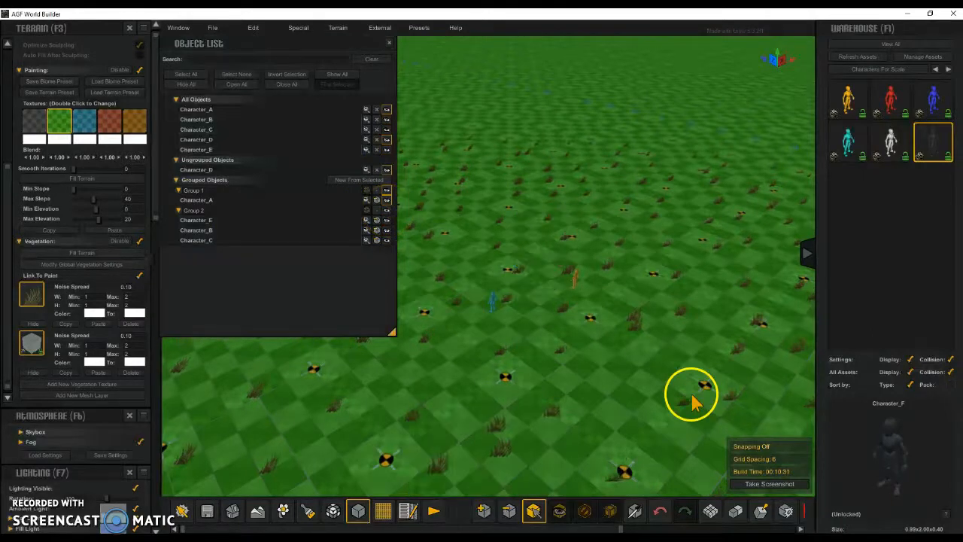
# Show Group 2 again and place Cube_05 blocks from the Default assets in a three-by-three arrangement behind the character figures.
pyautogui.click(386, 211)
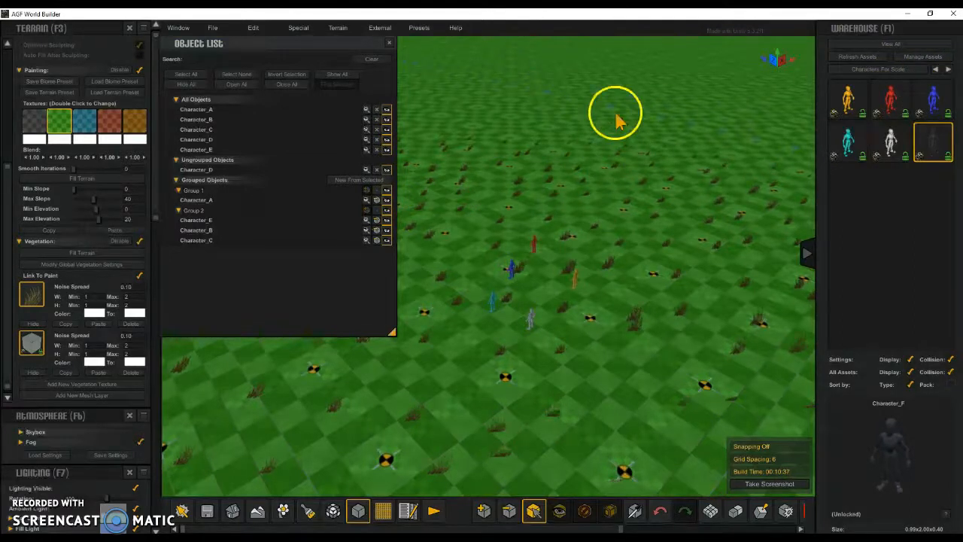
pyautogui.click(947, 67)
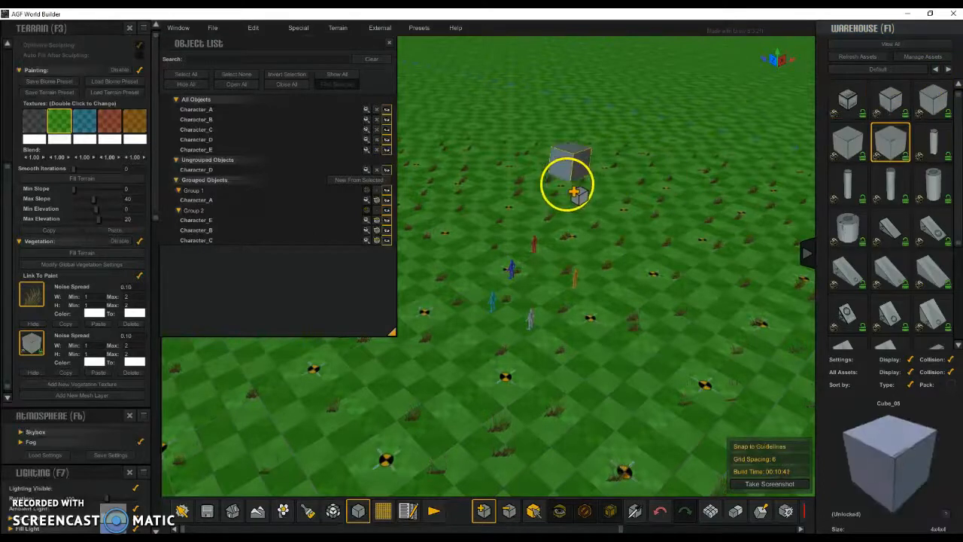
pyautogui.click(568, 184)
pyautogui.click(601, 192)
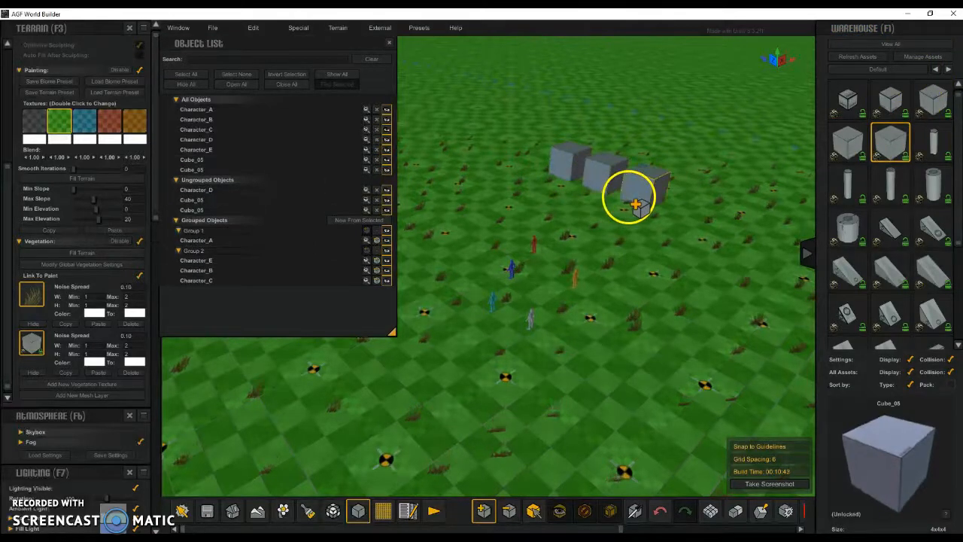
pyautogui.click(632, 201)
pyautogui.click(609, 220)
pyautogui.click(579, 208)
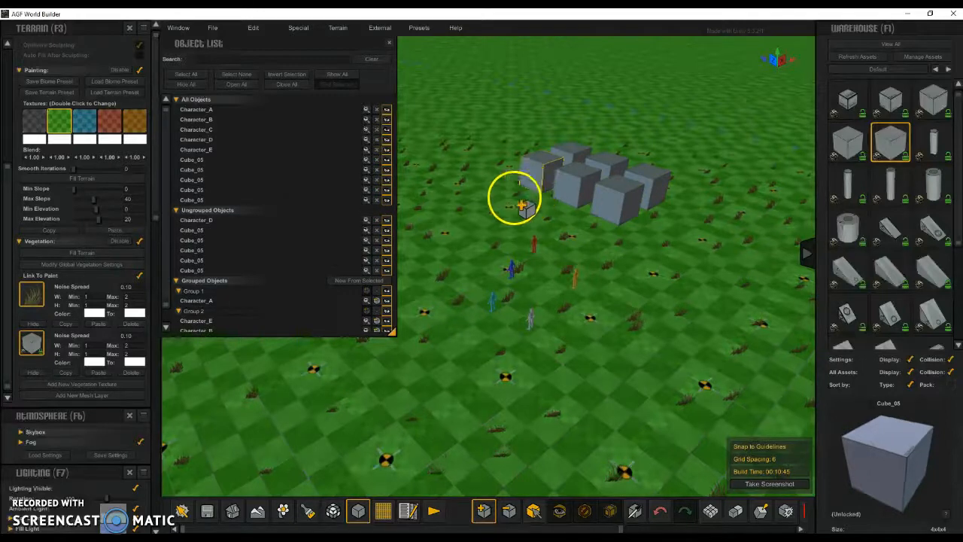
pyautogui.click(526, 186)
pyautogui.click(515, 202)
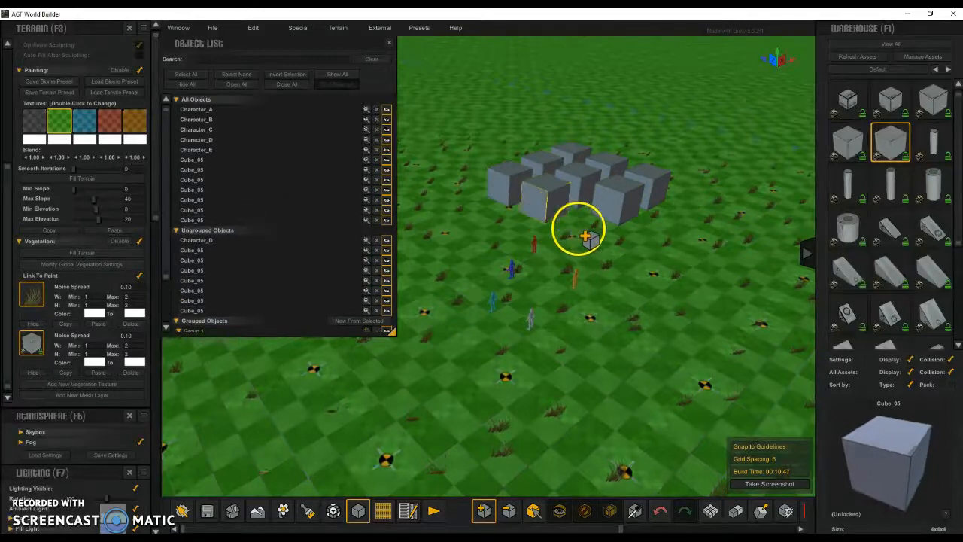
pyautogui.click(581, 229)
# Delete the centre and front-middle cubes from the block arrangement to leave a U-shaped enclosure.
pyautogui.press('w')
pyautogui.click(510, 511)
pyautogui.click(602, 200)
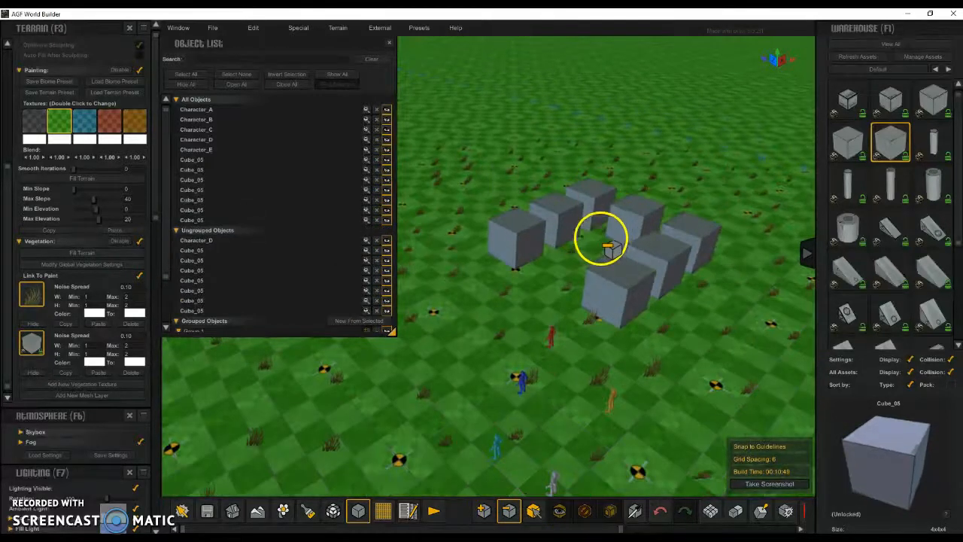
pyautogui.press('s')
# Switch to object selection and examine the U-shaped cube enclosure from several sides.
pyautogui.click(533, 511)
pyautogui.click(498, 287)
pyautogui.press('w')
pyautogui.moveTo(548, 391); pyautogui.dragTo(660, 322)
pyautogui.moveTo(592, 308); pyautogui.dragTo(526, 290)
pyautogui.keyDown('alt'); pyautogui.moveTo(475, 355); pyautogui.dragTo(537, 349); pyautogui.keyUp('alt')
pyautogui.click(633, 292)
pyautogui.keyDown('alt'); pyautogui.moveTo(634, 292); pyautogui.dragTo(531, 339); pyautogui.keyUp('alt')
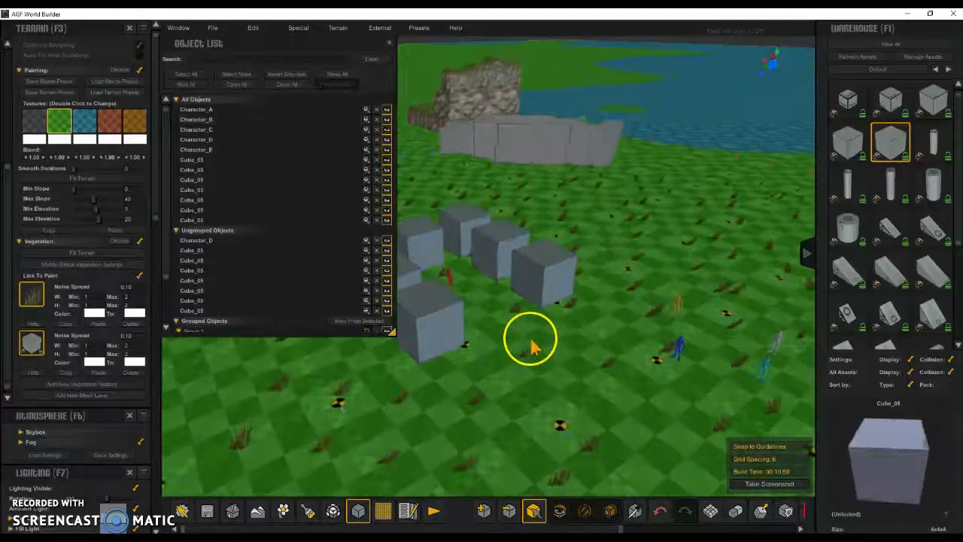
pyautogui.keyDown('alt'); pyautogui.moveTo(586, 352); pyautogui.dragTo(544, 361); pyautogui.keyUp('alt')
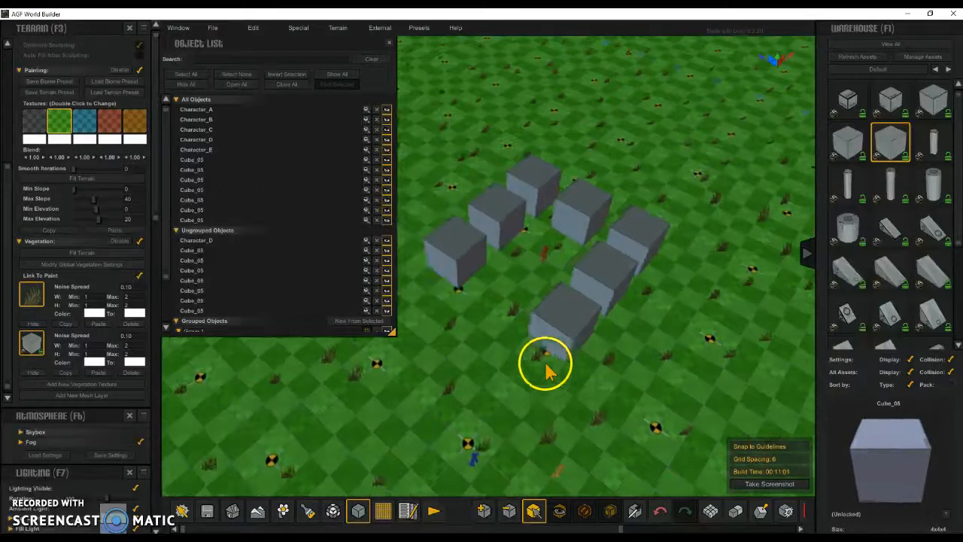
# Select all seven Cube_05 blocks together and create a new object group from them.
pyautogui.click(466, 257)
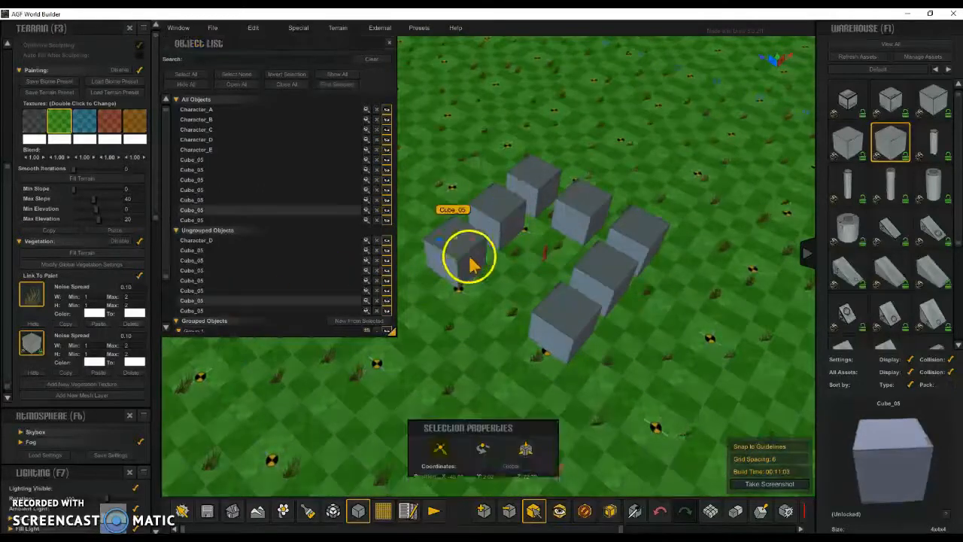
pyautogui.keyDown('ctrl'); pyautogui.click(502, 211); pyautogui.keyUp('ctrl')
pyautogui.keyDown('ctrl'); pyautogui.click(548, 194); pyautogui.keyUp('ctrl')
pyautogui.keyDown('ctrl'); pyautogui.click(583, 202); pyautogui.keyUp('ctrl')
pyautogui.keyDown('ctrl'); pyautogui.click(636, 229); pyautogui.keyUp('ctrl')
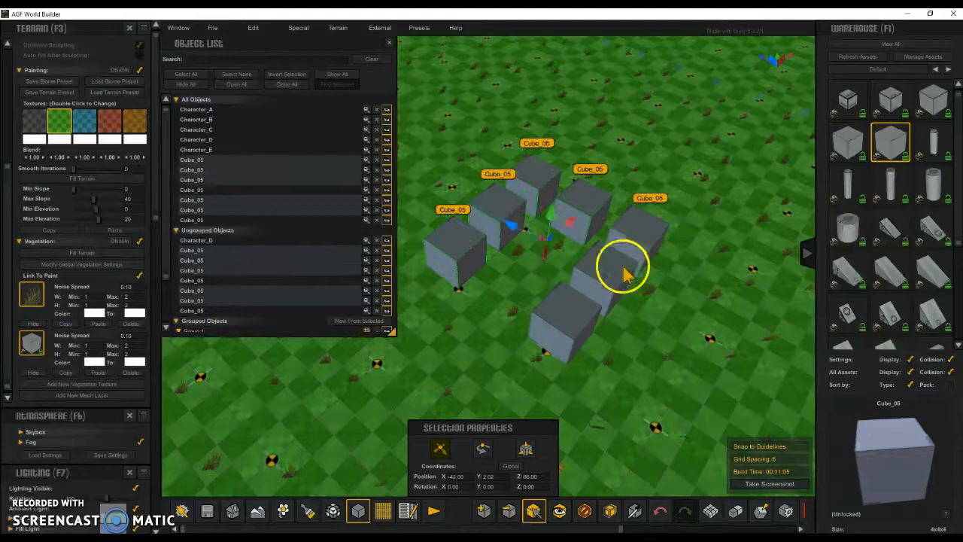
pyautogui.keyDown('ctrl'); pyautogui.click(610, 265); pyautogui.keyUp('ctrl')
pyautogui.keyDown('ctrl'); pyautogui.click(563, 326); pyautogui.keyUp('ctrl')
pyautogui.scroll(-3, 326, 258)
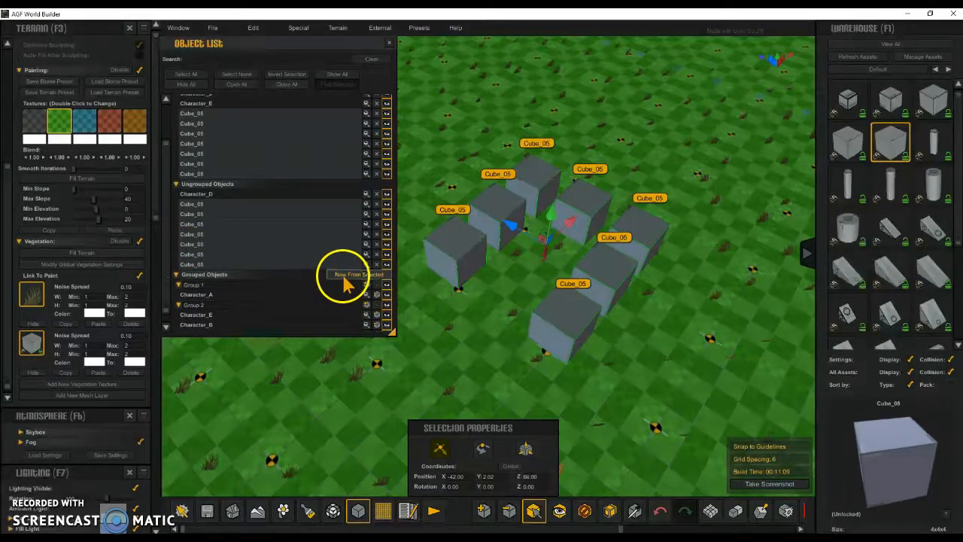
pyautogui.click(348, 275)
pyautogui.scroll(-2, 163, 286)
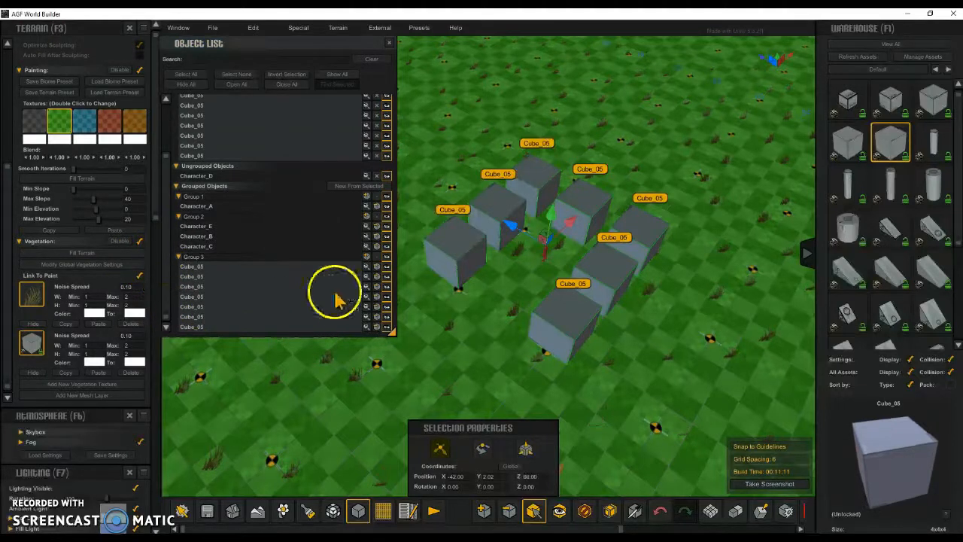
# Hide the cube group to view the scene without it, show it again and delete the group.
pyautogui.click(385, 257)
pyautogui.moveTo(572, 338); pyautogui.dragTo(591, 338, button='right')
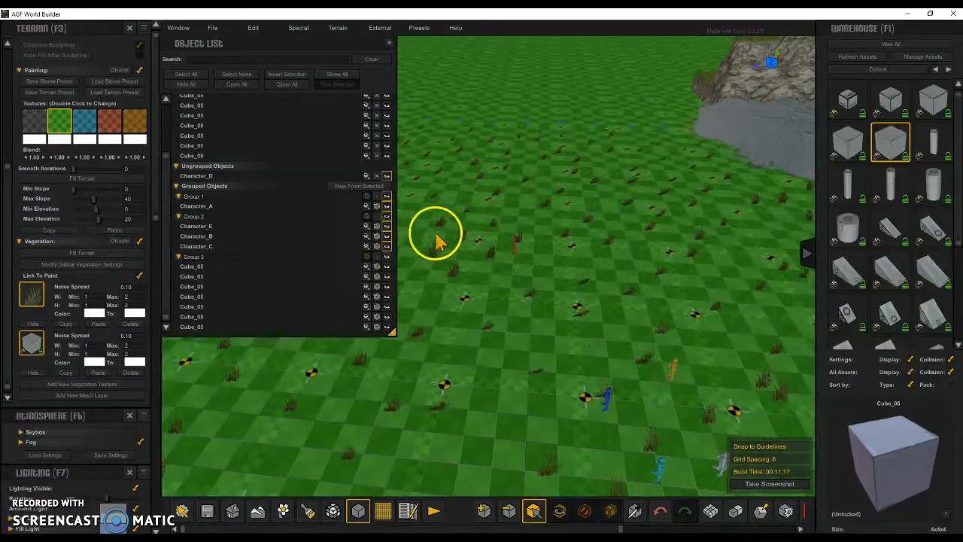
pyautogui.moveTo(522, 297); pyautogui.dragTo(406, 292, button='right')
pyautogui.click(387, 257)
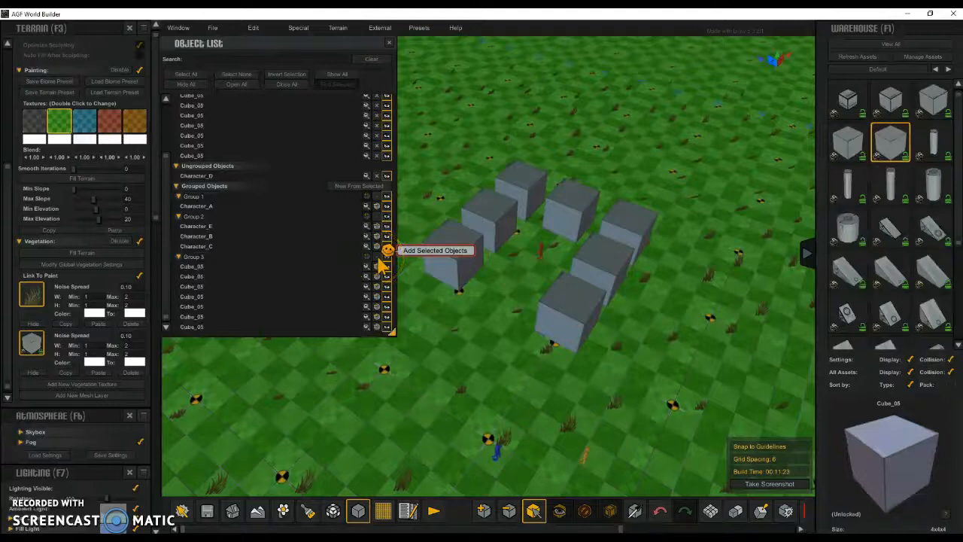
pyautogui.click(378, 256)
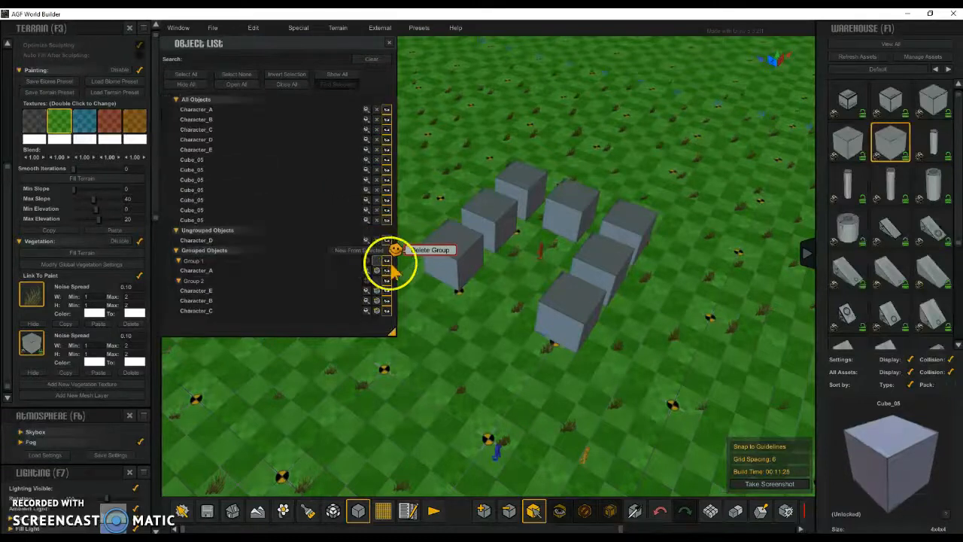
# Collapse the All Objects, Ungrouped Objects and Grouped Objects sections and expand only Grouped Objects again.
pyautogui.click(177, 252)
pyautogui.click(176, 229)
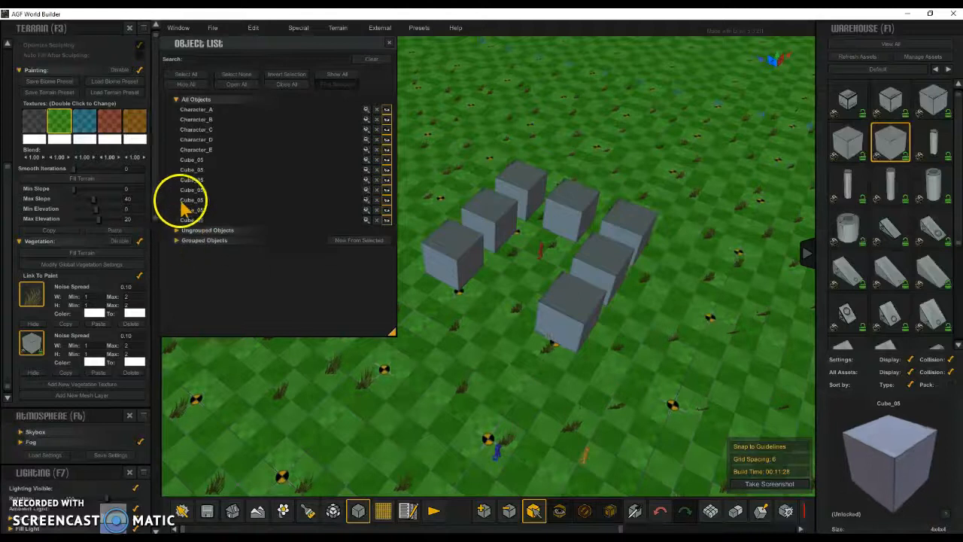
pyautogui.click(177, 100)
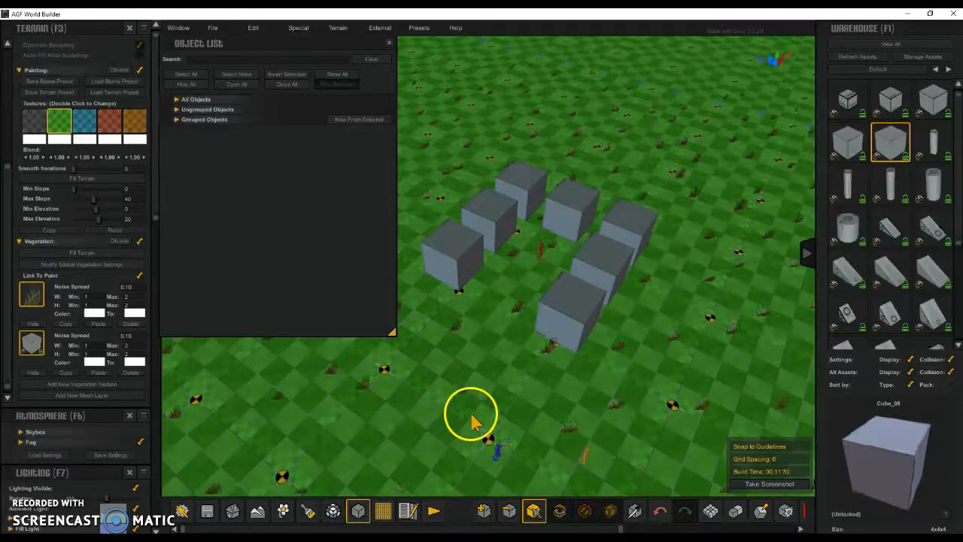
pyautogui.click(176, 118)
pyautogui.click(223, 125)
pyautogui.click(222, 125)
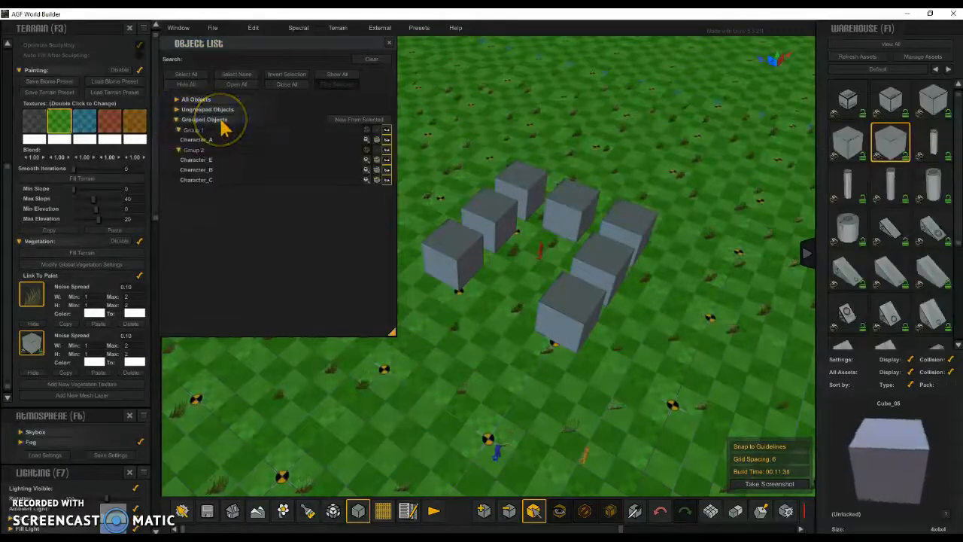